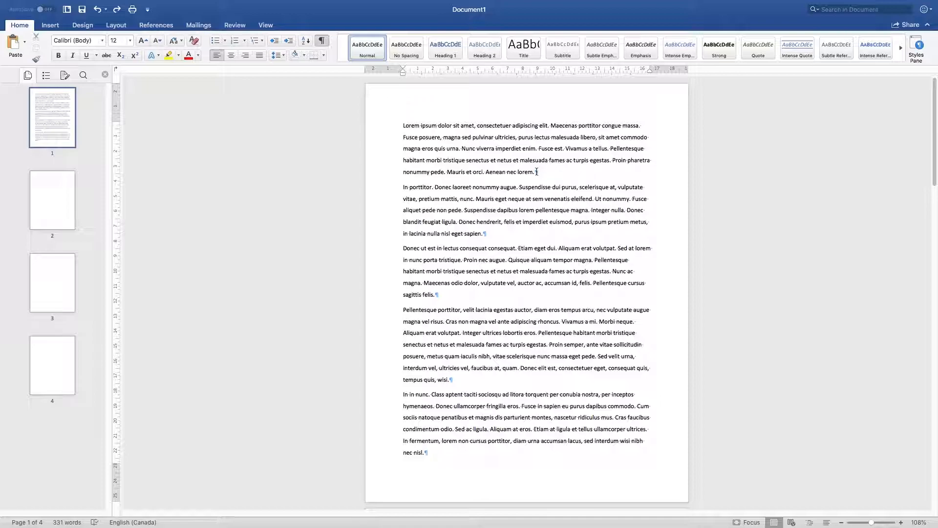
{"action": "left_click_drag", "start_coordinate": [534, 172], "coordinate": [402, 126]}
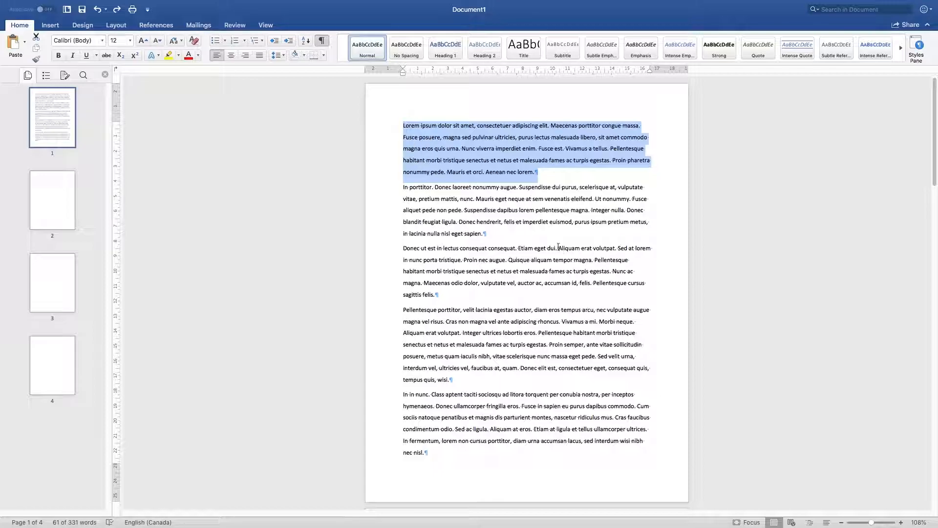
{"action": "left_click_drag", "start_coordinate": [488, 233], "coordinate": [393, 137]}
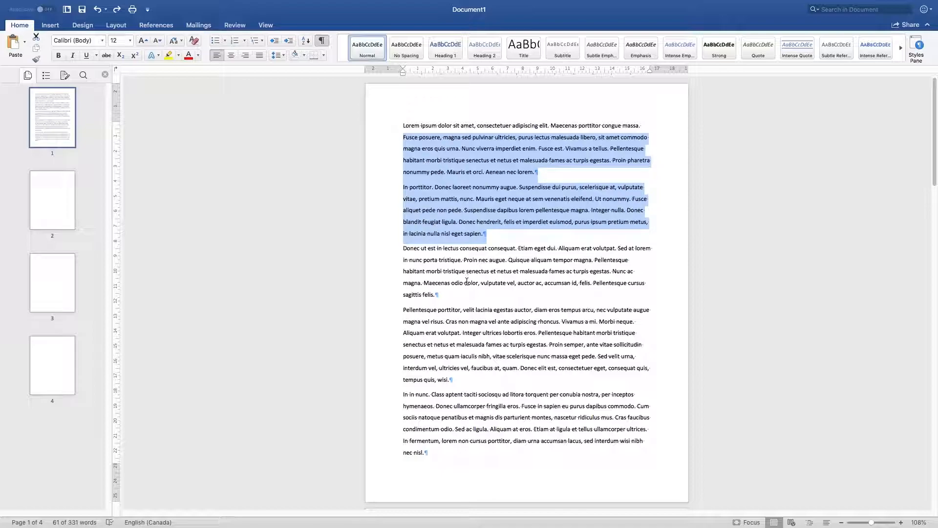
{"action": "left_click_drag", "start_coordinate": [456, 293], "coordinate": [373, 126]}
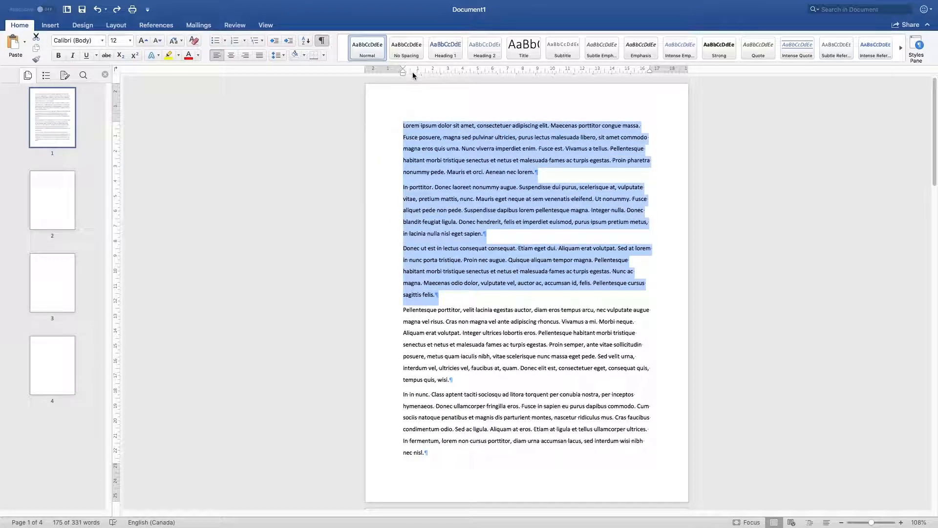
{"action": "left_click", "coordinate": [414, 99]}
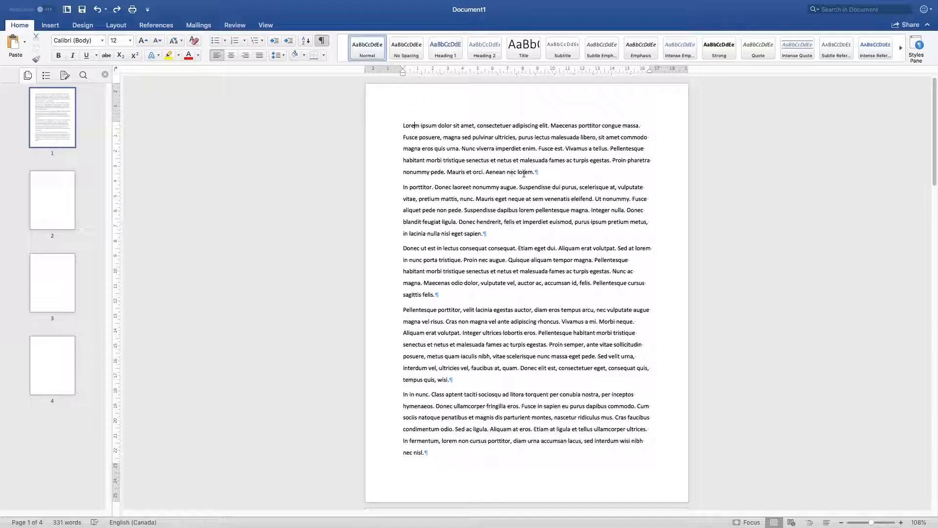
Step: Give the first paragraph a hanging indent of about 1.5 cm on the ruler, keeping its first line at the margin
{"action": "double_click", "coordinate": [381, 124]}
{"action": "mouse_move", "coordinate": [402, 73]}
{"action": "left_mouse_down"}
{"action": "mouse_move", "coordinate": [441, 74]}
{"action": "mouse_move", "coordinate": [403, 79]}
{"action": "left_mouse_up"}
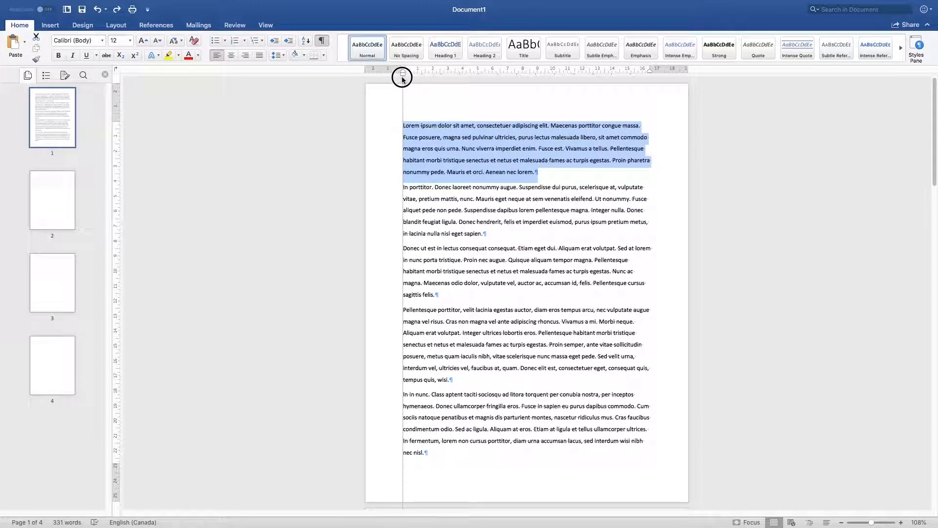
{"action": "left_click_drag", "start_coordinate": [403, 78], "coordinate": [403, 76]}
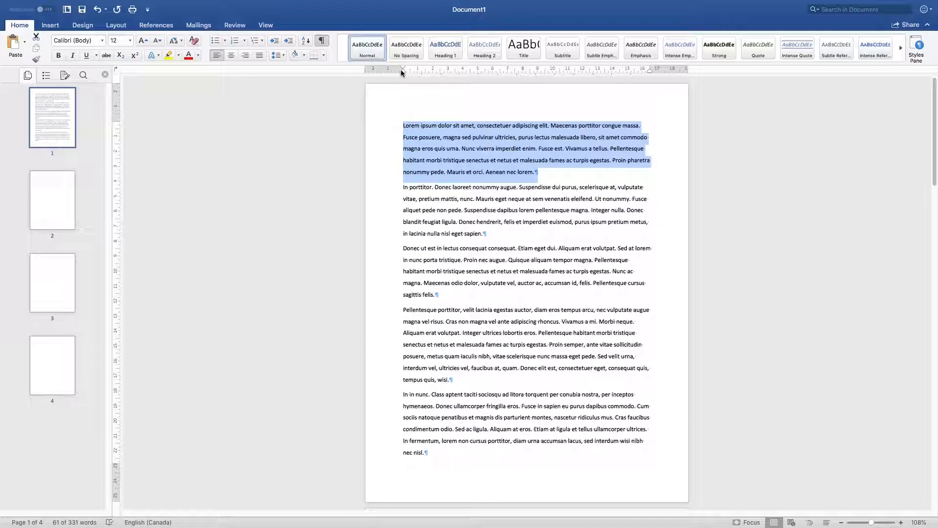
{"action": "mouse_move", "coordinate": [404, 70]}
{"action": "left_mouse_down"}
{"action": "mouse_move", "coordinate": [413, 74]}
{"action": "mouse_move", "coordinate": [391, 73]}
{"action": "mouse_move", "coordinate": [428, 75]}
{"action": "mouse_move", "coordinate": [390, 73]}
{"action": "mouse_move", "coordinate": [458, 76]}
{"action": "mouse_move", "coordinate": [398, 80]}
{"action": "mouse_move", "coordinate": [406, 83]}
{"action": "mouse_move", "coordinate": [402, 75]}
{"action": "mouse_move", "coordinate": [494, 78]}
{"action": "mouse_move", "coordinate": [390, 82]}
{"action": "mouse_move", "coordinate": [405, 91]}
{"action": "left_mouse_up"}
{"action": "mouse_move", "coordinate": [403, 71]}
{"action": "left_mouse_down"}
{"action": "mouse_move", "coordinate": [429, 74]}
{"action": "mouse_move", "coordinate": [403, 78]}
{"action": "left_mouse_up"}
{"action": "mouse_move", "coordinate": [404, 75]}
{"action": "left_mouse_down"}
{"action": "mouse_move", "coordinate": [426, 77]}
{"action": "mouse_move", "coordinate": [425, 69]}
{"action": "mouse_move", "coordinate": [403, 69]}
{"action": "left_mouse_up"}
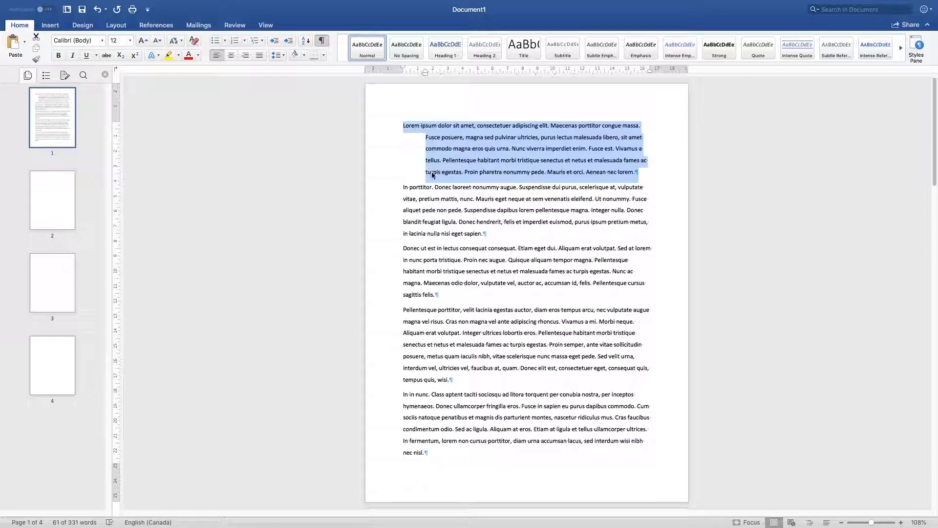
Step: Undo the first paragraph's indent changes, redo them, and reselect the paragraph
{"action": "key", "text": "super+z"}
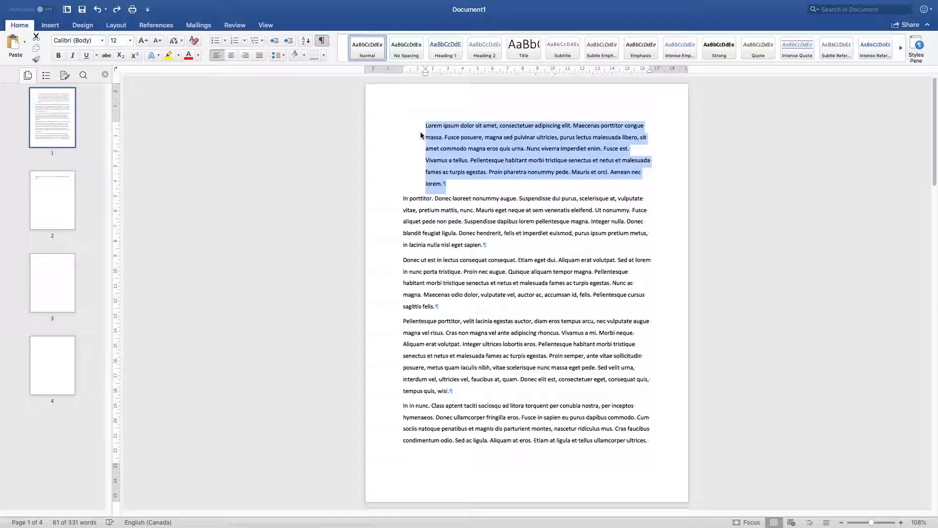
{"action": "key", "text": "super+z"}
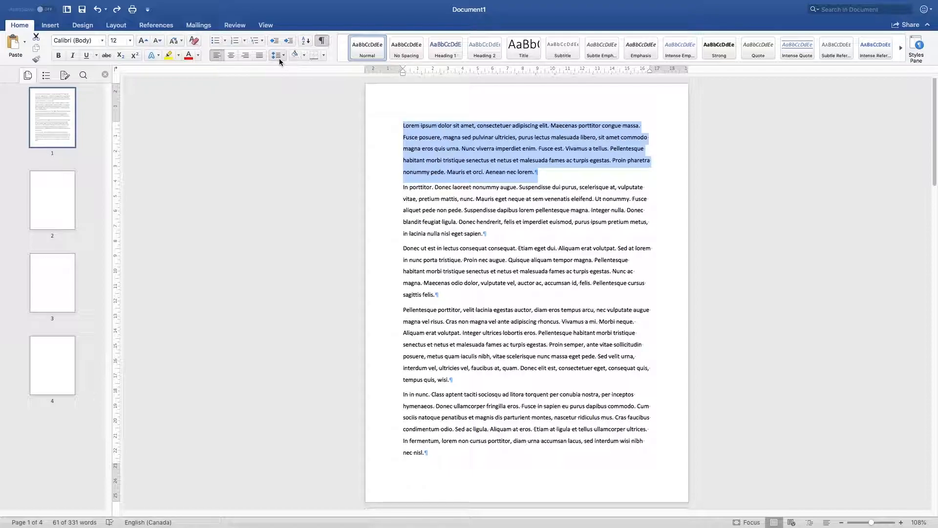
{"action": "key", "text": "super+y"}
{"action": "key", "text": "super+y"}
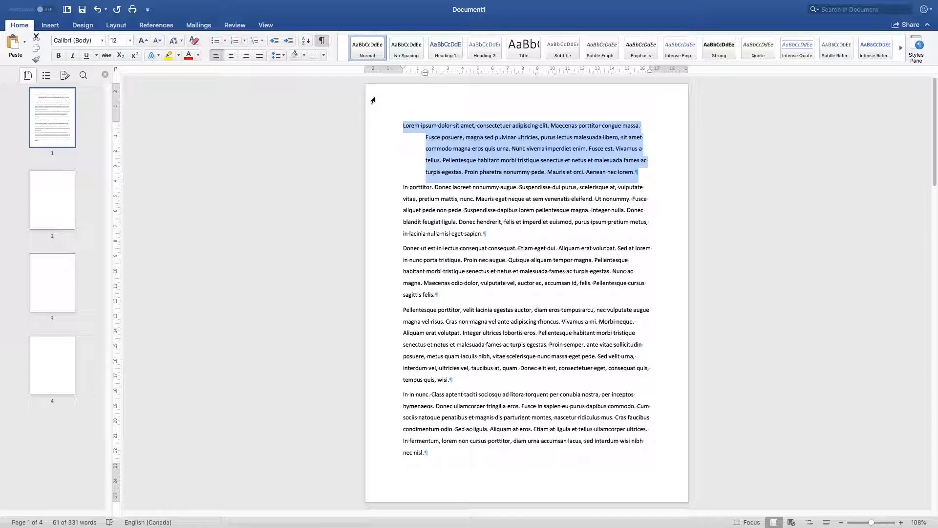
{"action": "left_click", "coordinate": [638, 175]}
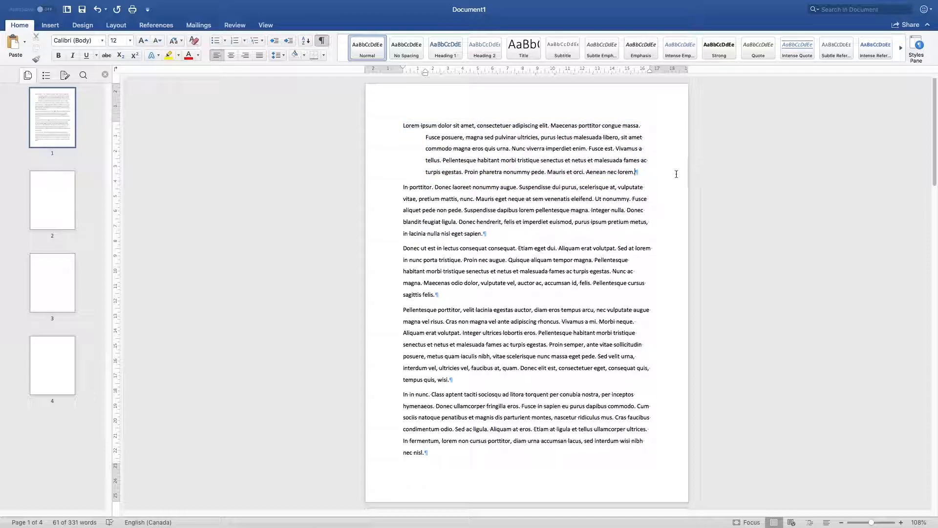
{"action": "left_click_drag", "start_coordinate": [630, 172], "coordinate": [390, 130]}
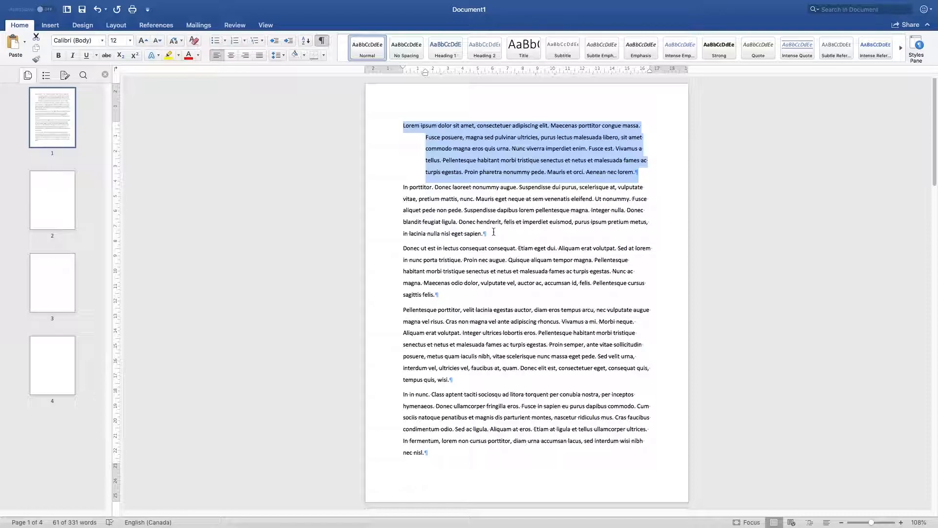
Step: Apply a hanging indent to the second paragraph and select the first two paragraphs in turn to compare them
{"action": "double_click", "coordinate": [394, 189]}
{"action": "key", "text": "super+t"}
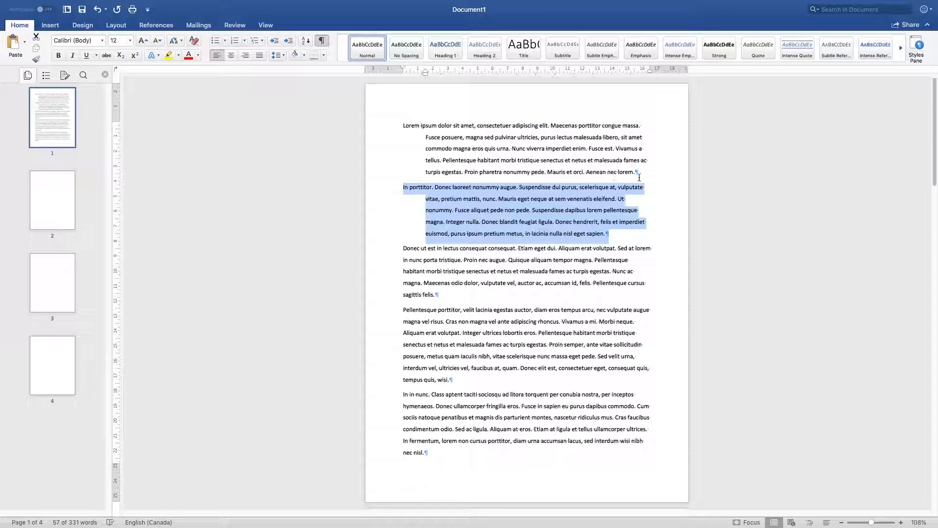
{"action": "left_click_drag", "start_coordinate": [641, 173], "coordinate": [403, 125]}
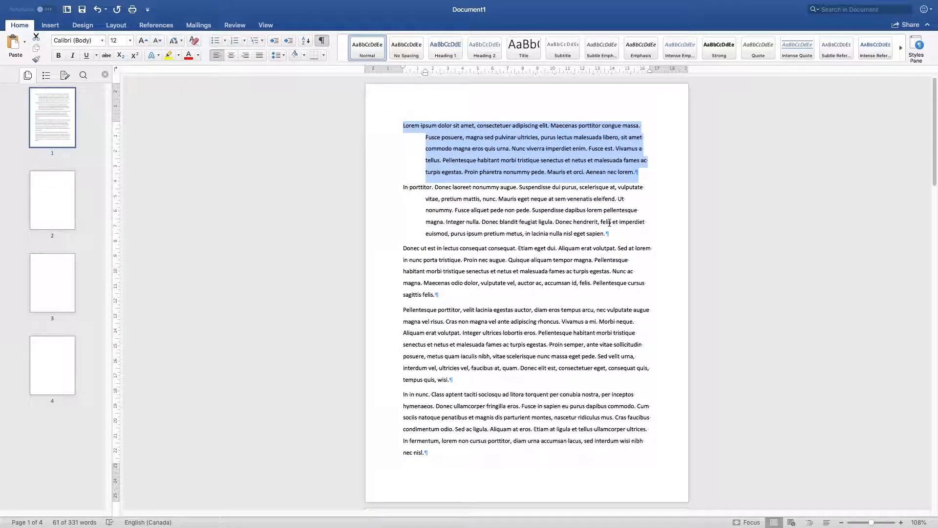
{"action": "left_click_drag", "start_coordinate": [610, 233], "coordinate": [378, 196]}
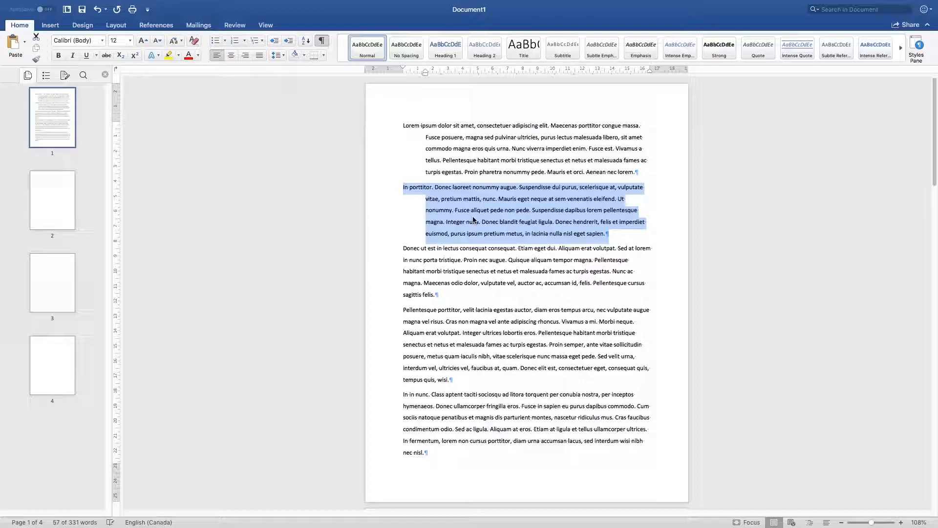
Step: Apply a hanging indent to the third, fourth and fifth paragraphs, one after another
{"action": "left_click_drag", "start_coordinate": [526, 296], "coordinate": [354, 252]}
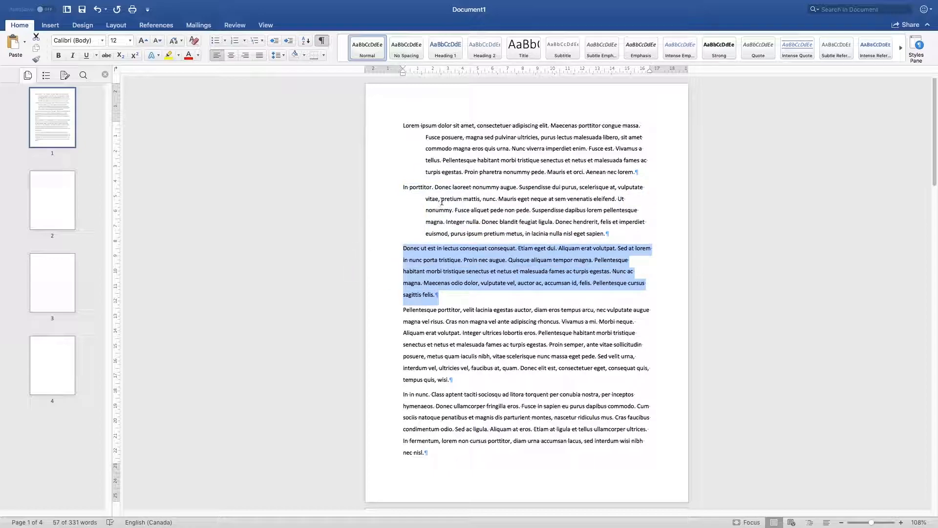
{"action": "key", "text": "super+t"}
{"action": "left_click_drag", "start_coordinate": [408, 347], "coordinate": [376, 313]}
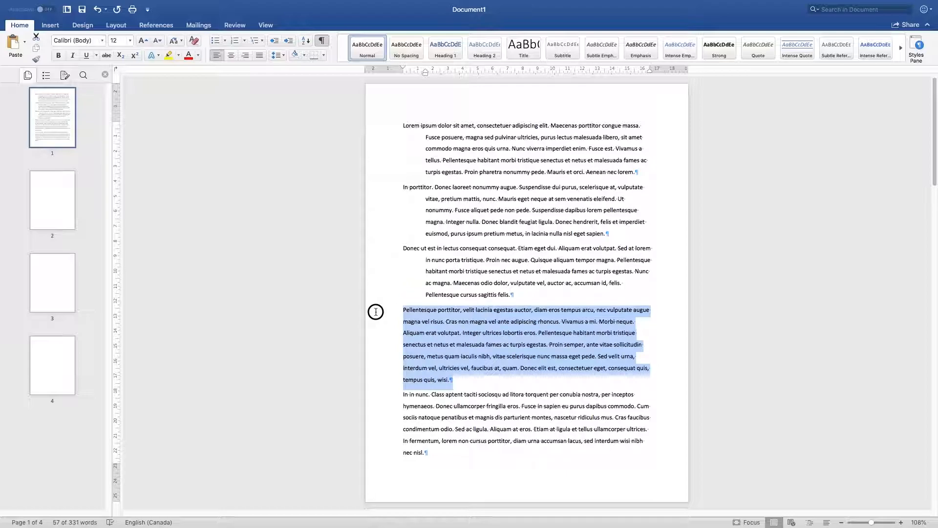
{"action": "key", "text": "super+t"}
{"action": "left_click_drag", "start_coordinate": [432, 452], "coordinate": [364, 396]}
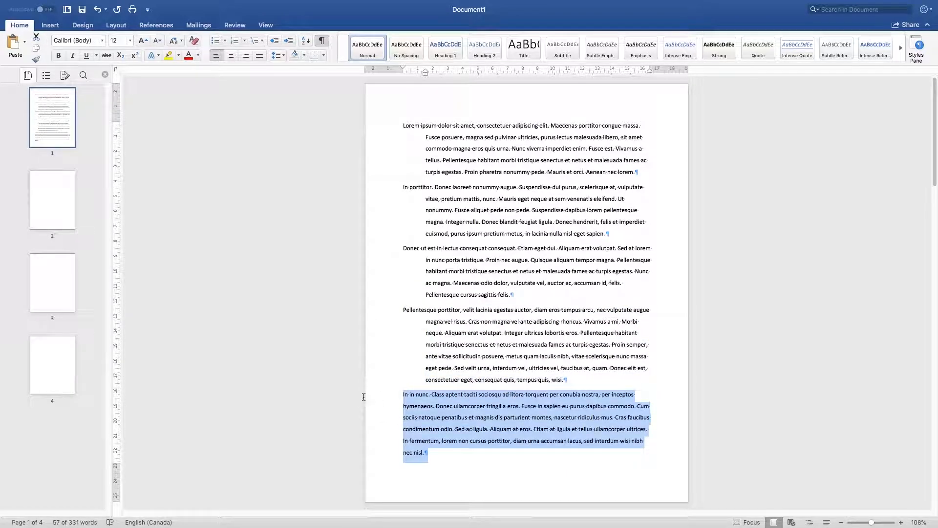
{"action": "key", "text": "super+t"}
Step: Undo the hanging indents of the last three paragraphs and remove the second paragraph's hanging indent on the ruler
{"action": "left_click", "coordinate": [609, 324]}
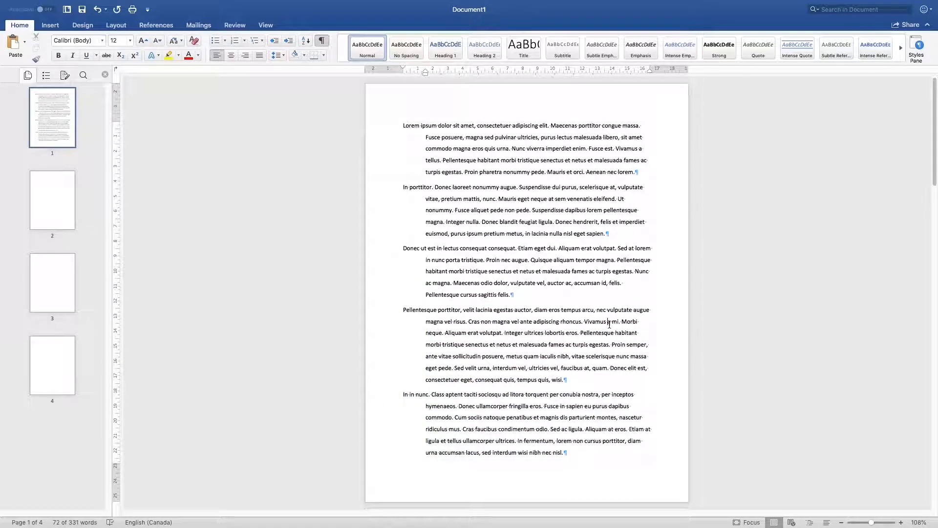
{"action": "key", "text": "super+z"}
{"action": "key", "text": "super+z"}
{"action": "key", "text": "super+z"}
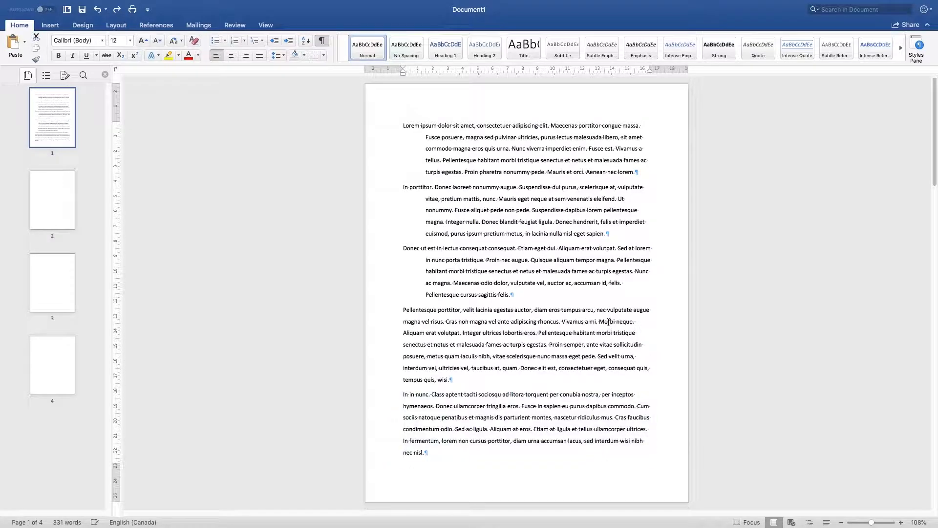
{"action": "triple_click", "coordinate": [521, 189]}
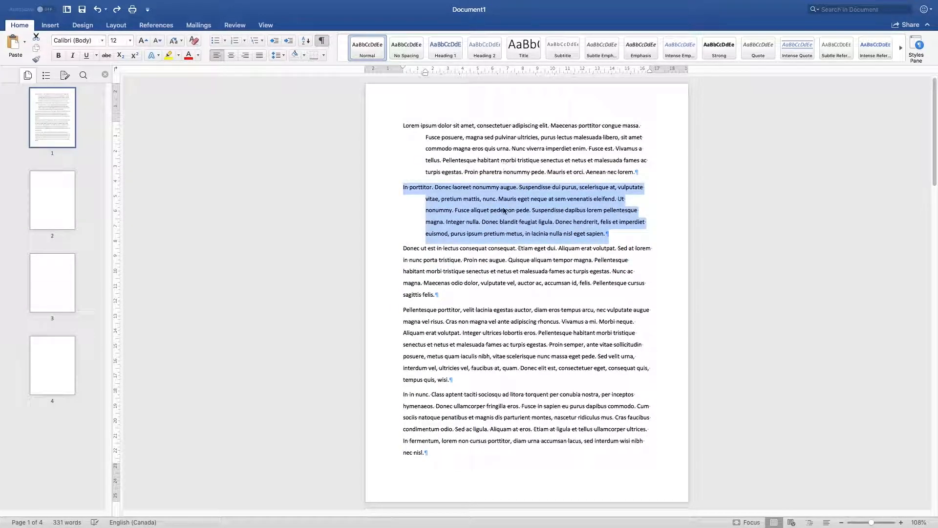
{"action": "mouse_move", "coordinate": [425, 73]}
{"action": "left_mouse_down"}
{"action": "mouse_move", "coordinate": [382, 69]}
{"action": "mouse_move", "coordinate": [403, 73]}
{"action": "left_mouse_up"}
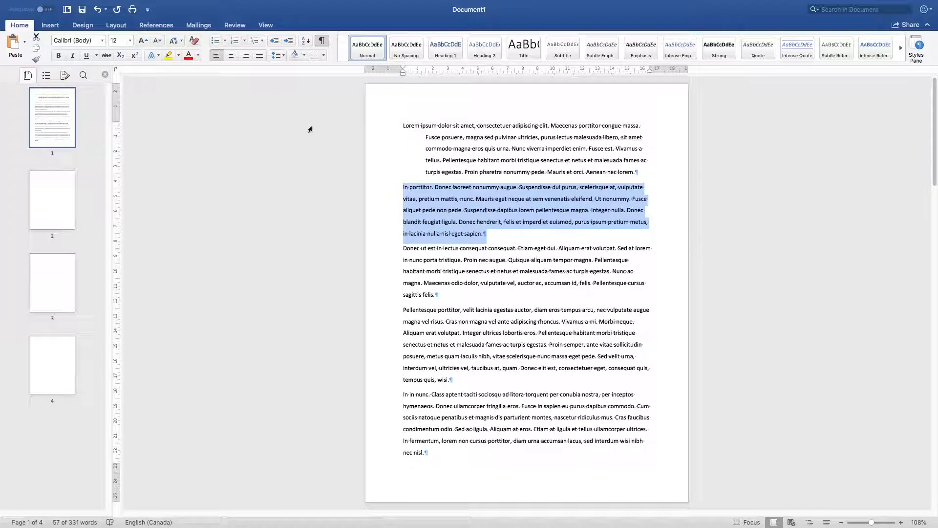
Step: Set the second paragraph's special indentation to Hanging by 1.5 cm in the paragraph settings
{"action": "left_click", "coordinate": [282, 57]}
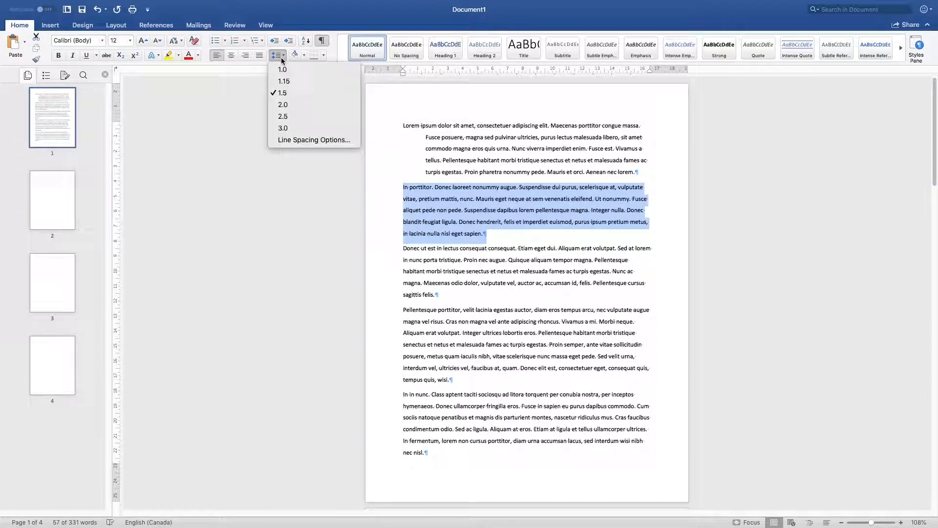
{"action": "left_click", "coordinate": [309, 141]}
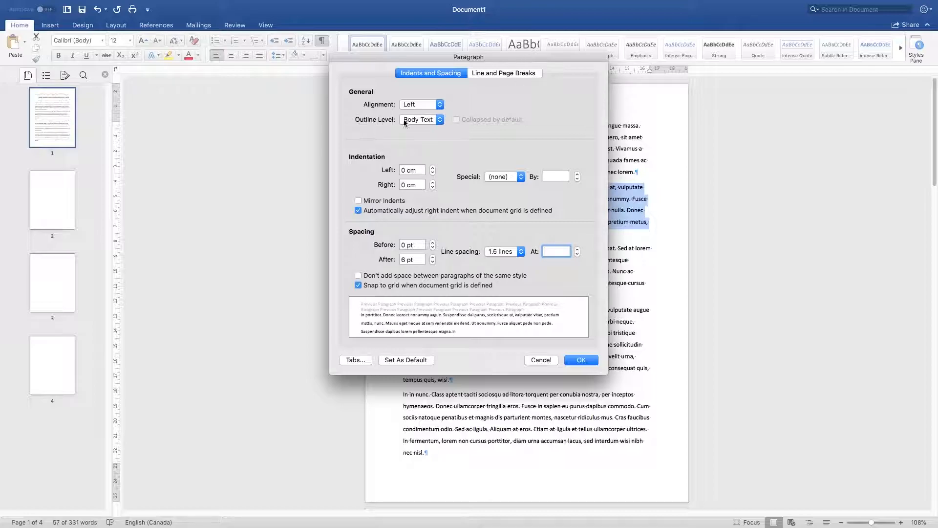
{"action": "left_click", "coordinate": [519, 179]}
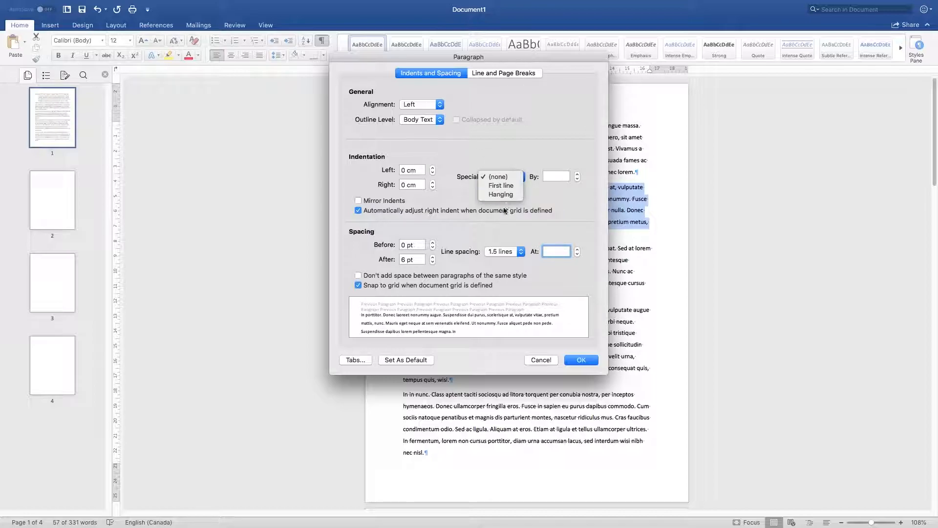
{"action": "left_click", "coordinate": [505, 196]}
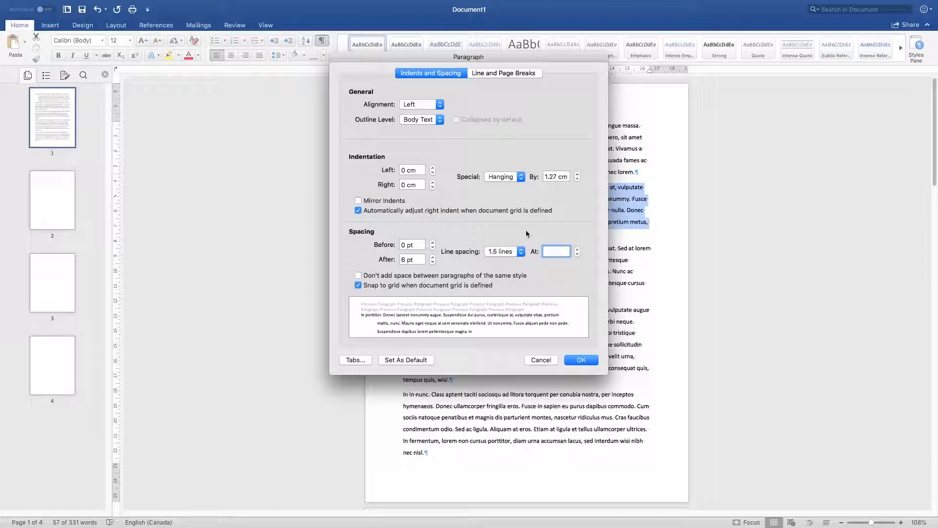
{"action": "left_click", "coordinate": [578, 174]}
{"action": "left_click", "coordinate": [578, 174]}
{"action": "left_click", "coordinate": [578, 174]}
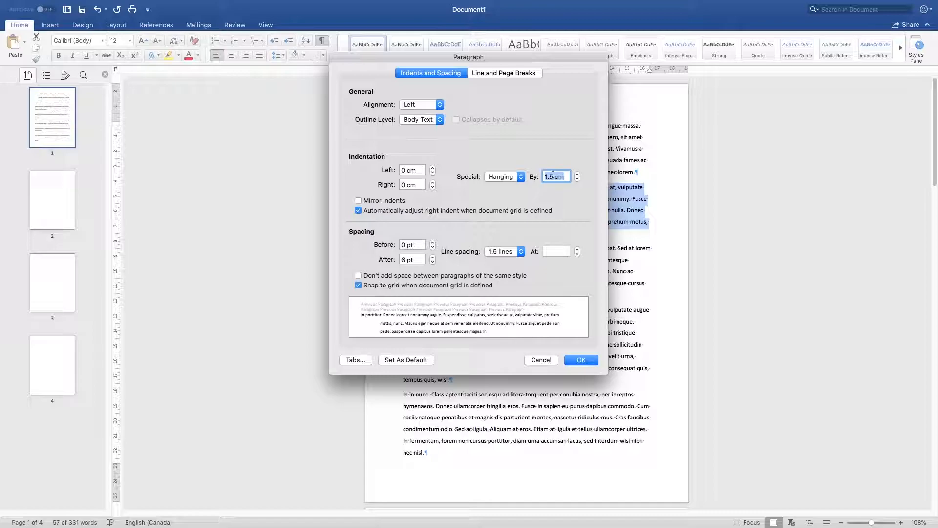
{"action": "left_click_drag", "start_coordinate": [536, 60], "coordinate": [242, 100]}
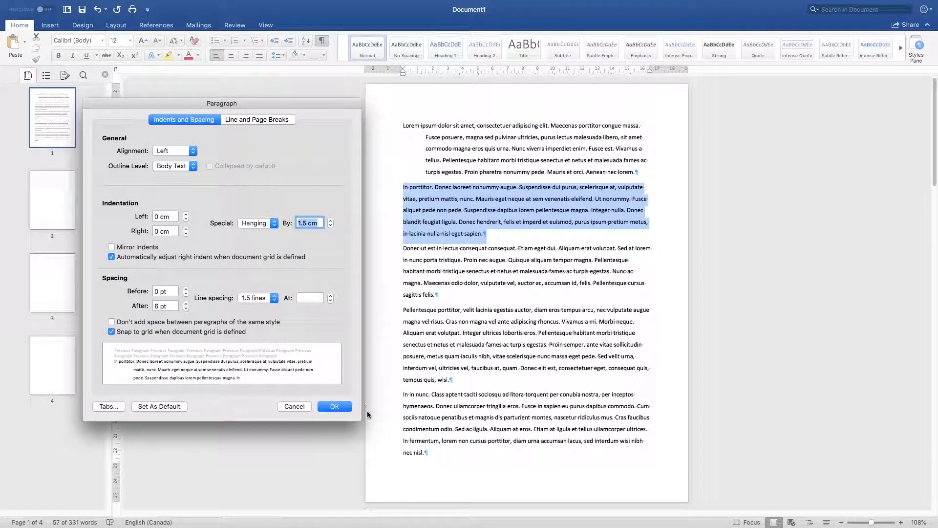
{"action": "left_click", "coordinate": [344, 407]}
{"action": "left_click", "coordinate": [537, 296]}
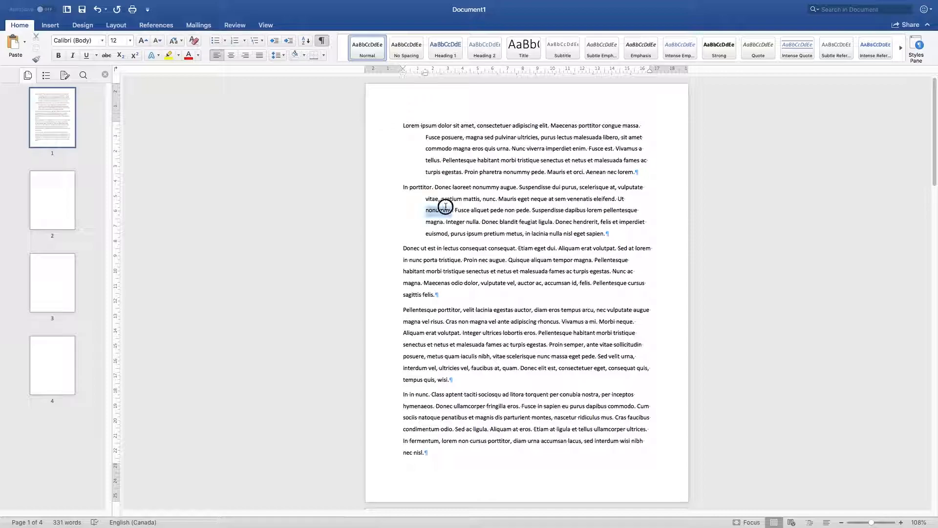
Step: Delete the second paragraph and clear the first paragraph's hanging indent
{"action": "triple_click", "coordinate": [444, 209]}
{"action": "key", "text": "super+z"}
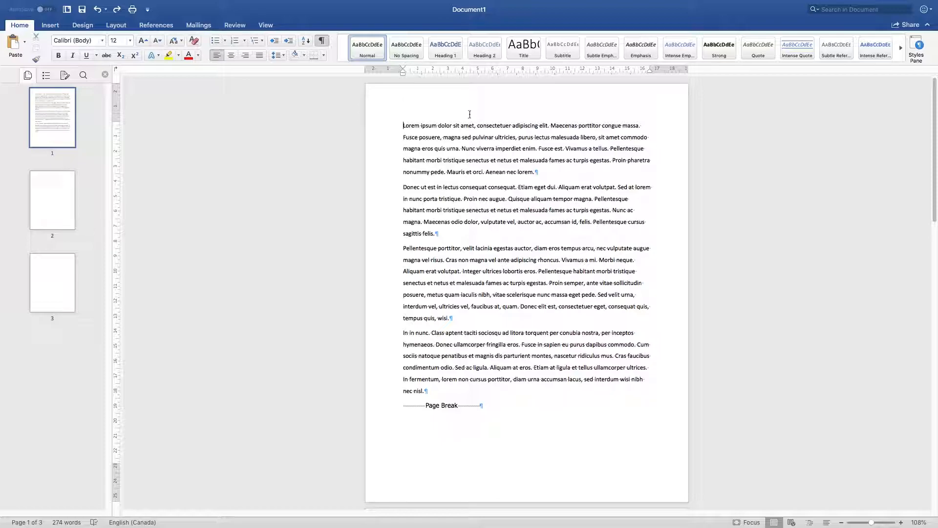
Step: Try indenting the first line of the first paragraph by one tab, and undo it
{"action": "key", "text": "Tab"}
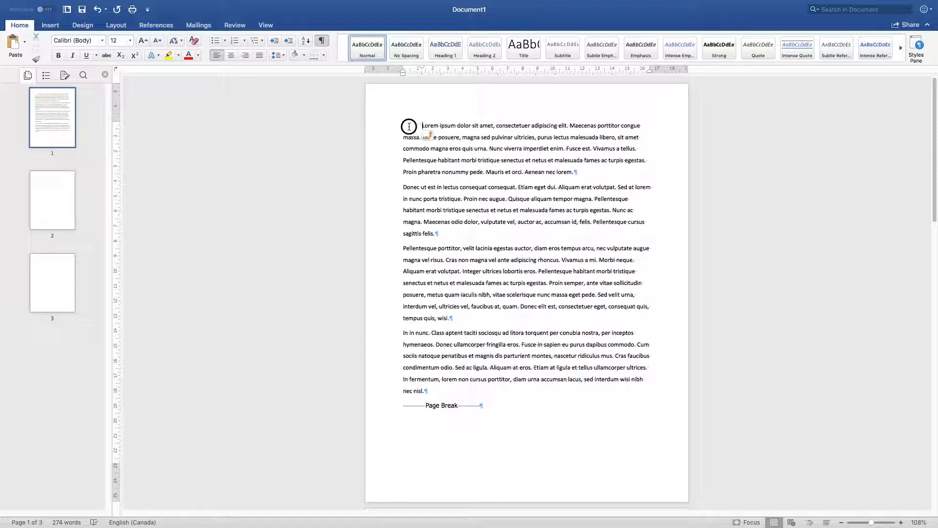
{"action": "double_click", "coordinate": [413, 126]}
{"action": "left_click", "coordinate": [413, 126]}
{"action": "left_click", "coordinate": [410, 126]}
{"action": "key", "text": "BackSpace"}
{"action": "key", "text": "Tab"}
{"action": "key", "text": "super+z"}
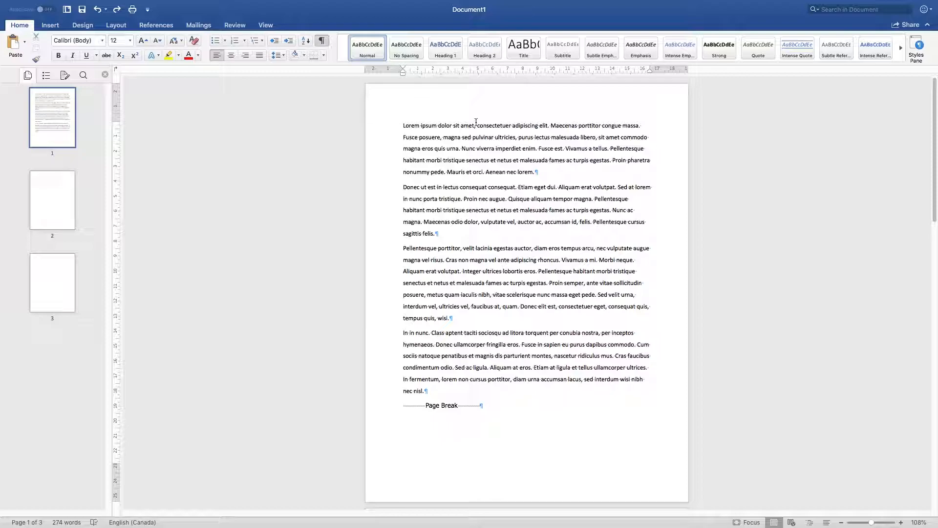
Step: Add an empty paragraph above the first paragraph and insert a new blank equation in it
{"action": "key", "text": "Return"}
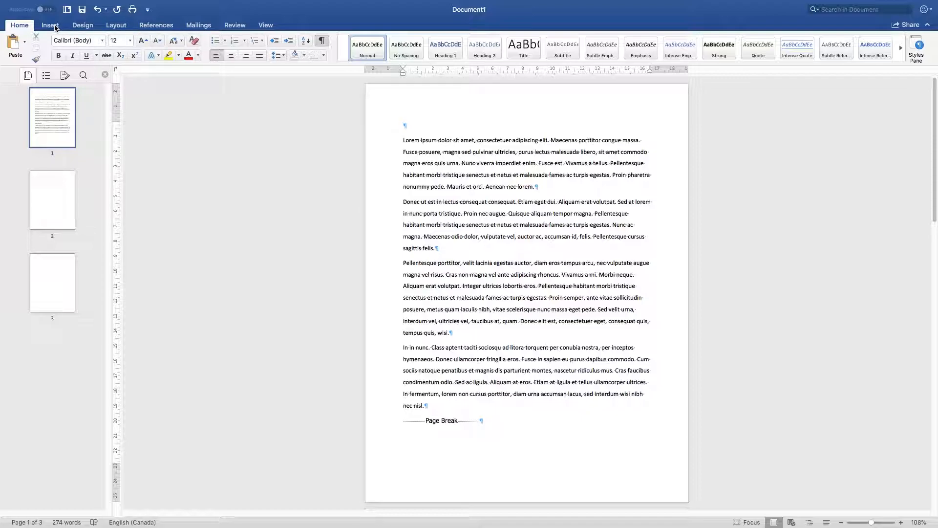
{"action": "left_click", "coordinate": [54, 27]}
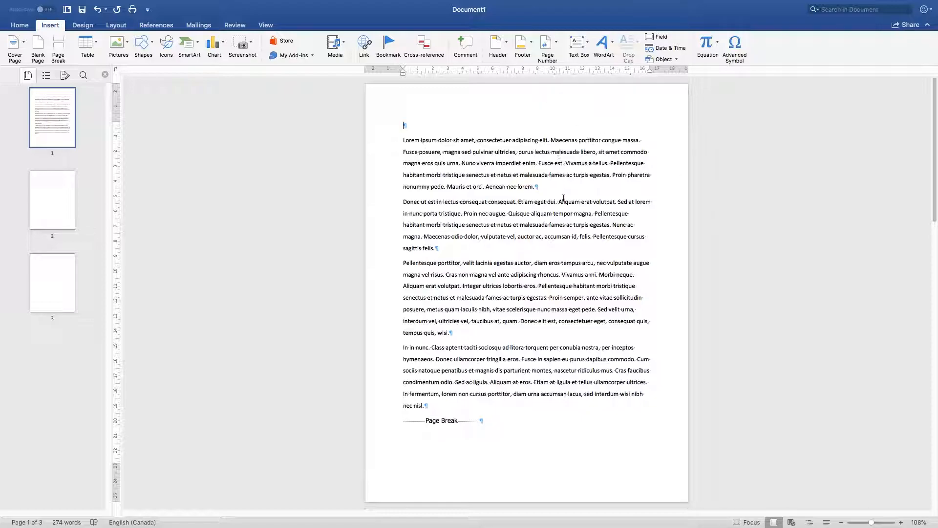
{"action": "left_click", "coordinate": [708, 44]}
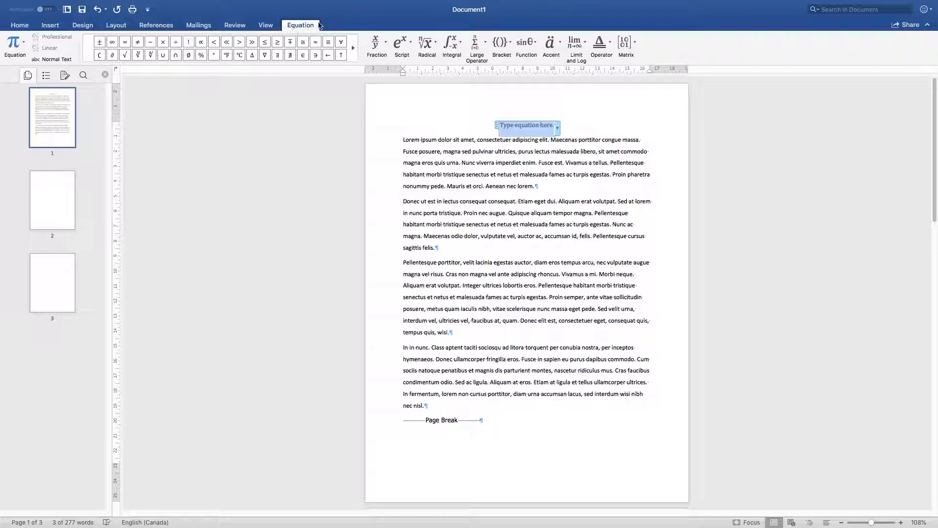
Step: Put a stacked fraction with numerator 3 and denominator 4 in the blank equation
{"action": "left_click", "coordinate": [55, 27]}
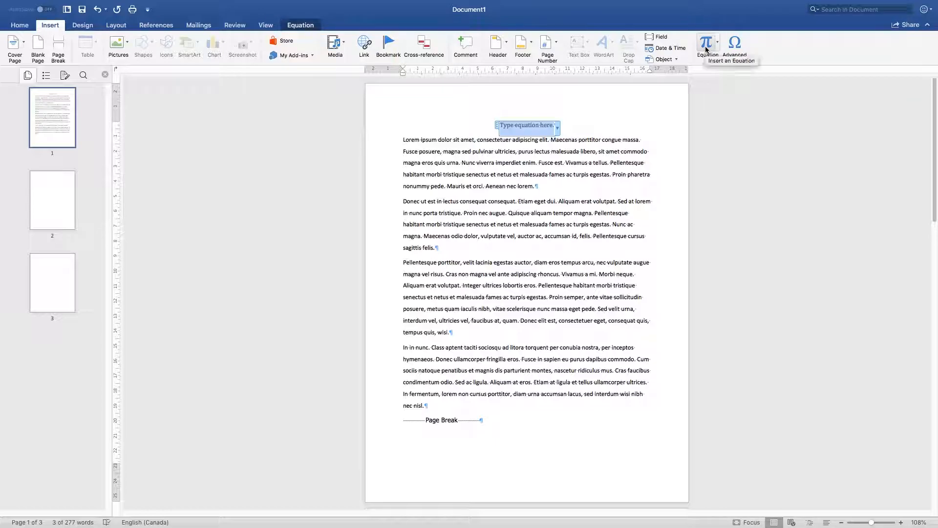
{"action": "left_click", "coordinate": [301, 24]}
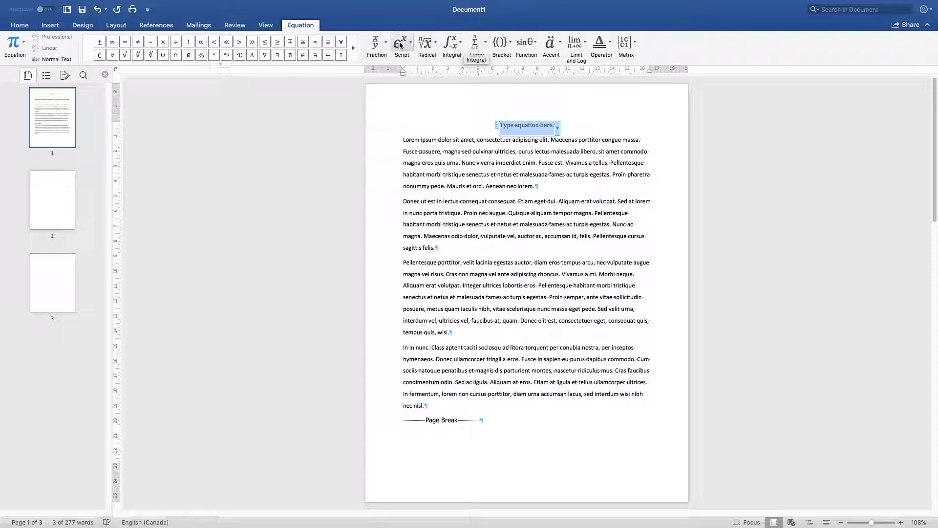
{"action": "left_click", "coordinate": [383, 46]}
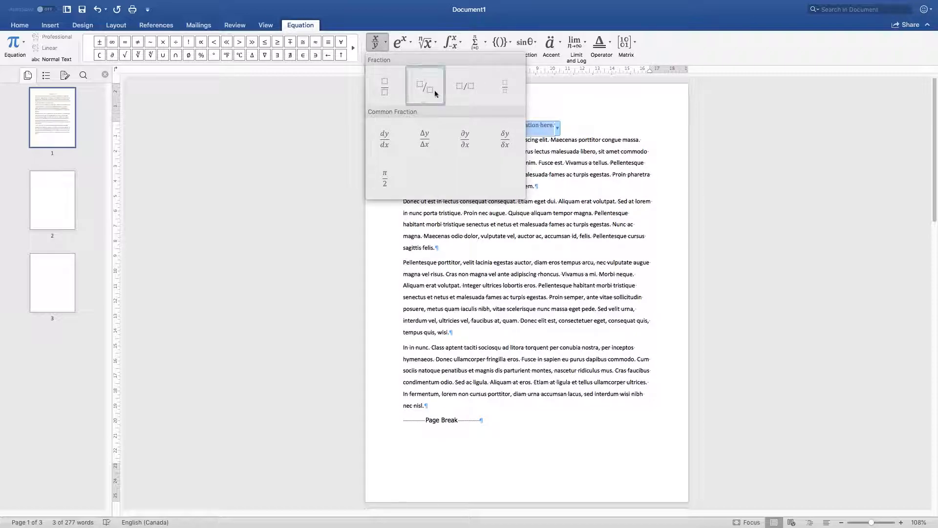
{"action": "left_click", "coordinate": [391, 94]}
{"action": "left_click", "coordinate": [527, 126]}
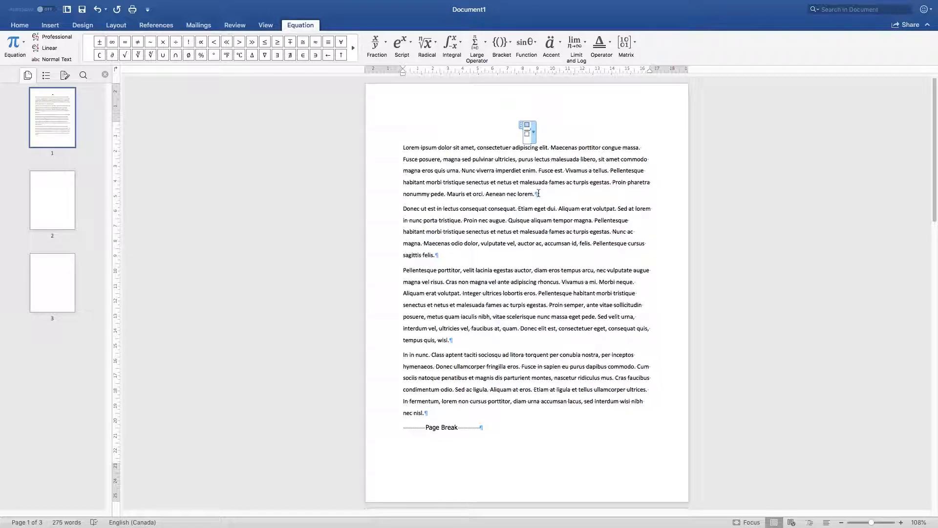
{"action": "type", "text": "3"}
{"action": "left_click", "coordinate": [528, 135]}
{"action": "left_click", "coordinate": [528, 134]}
{"action": "type", "text": "4"}
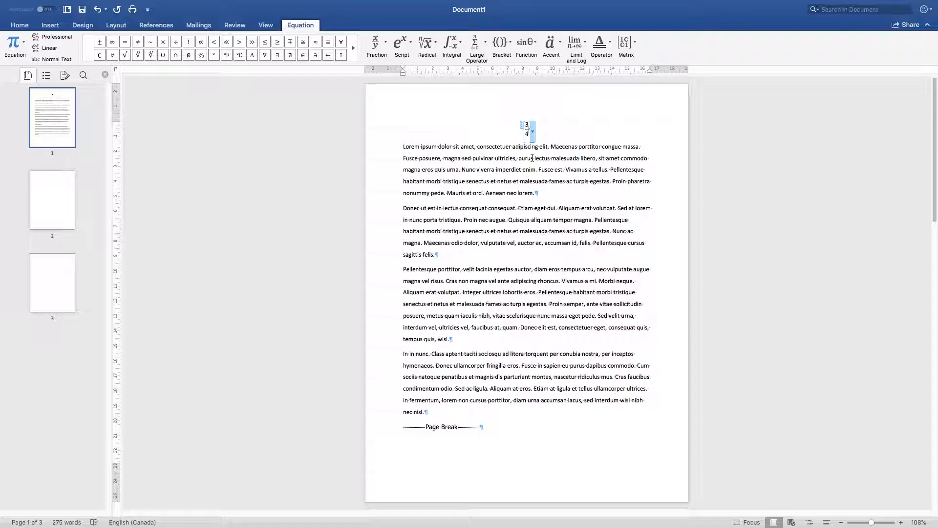
{"action": "key", "text": "Right"}
{"action": "type", "text": "*x"}
{"action": "key", "text": "BackSpace"}
{"action": "key", "text": "BackSpace"}
{"action": "key", "text": "shift+Left"}
{"action": "left_click", "coordinate": [529, 130]}
{"action": "left_click", "coordinate": [539, 130]}
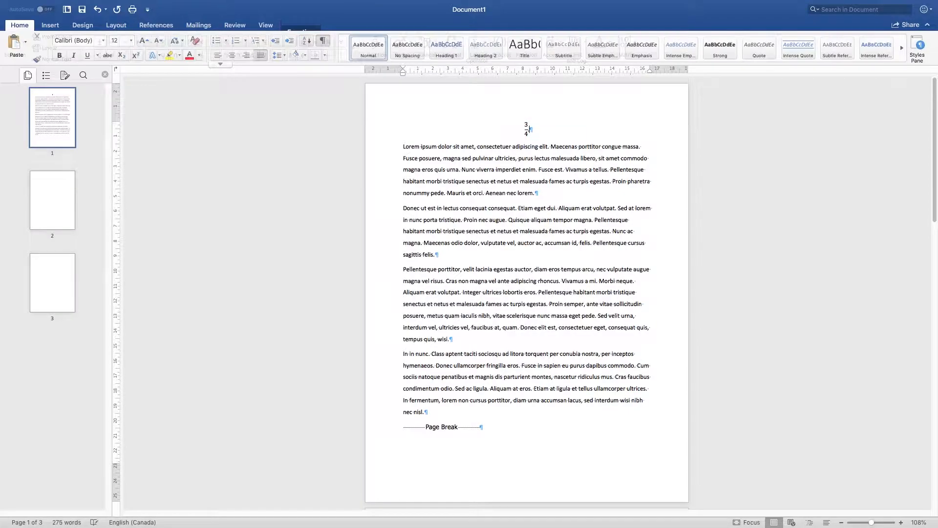
Step: Continue the equation after the fraction with a dot and a sine function with x as its argument
{"action": "left_click", "coordinate": [528, 130]}
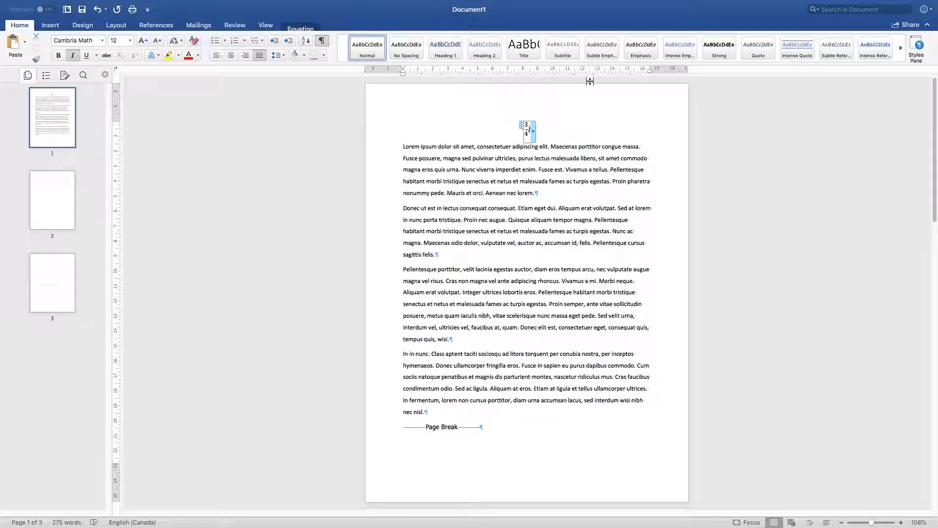
{"action": "left_click", "coordinate": [287, 25]}
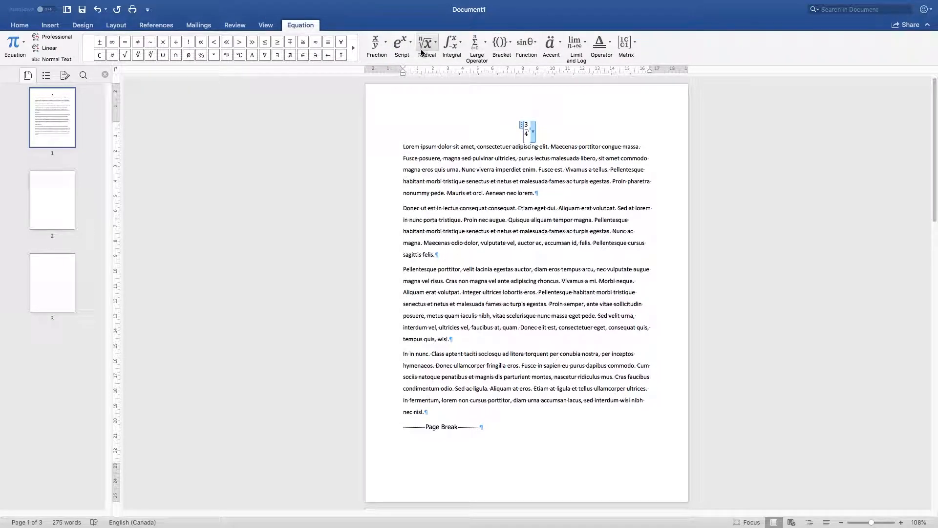
{"action": "left_click", "coordinate": [535, 47]}
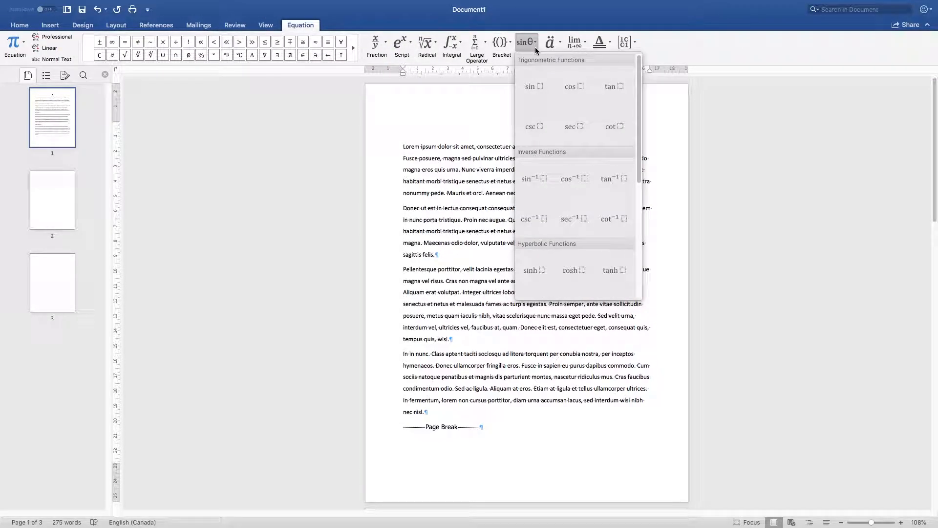
{"action": "left_click", "coordinate": [536, 88]}
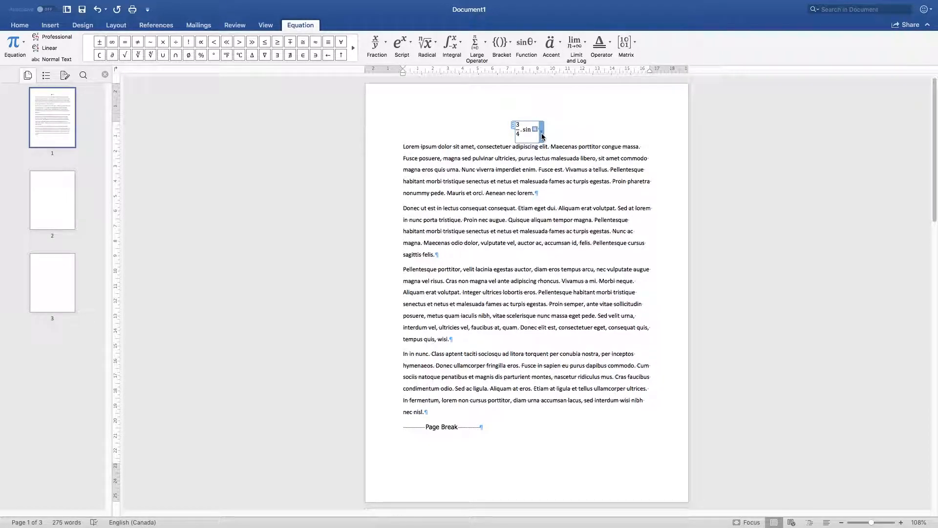
{"action": "type", "text": "x"}
{"action": "left_click", "coordinate": [591, 129]}
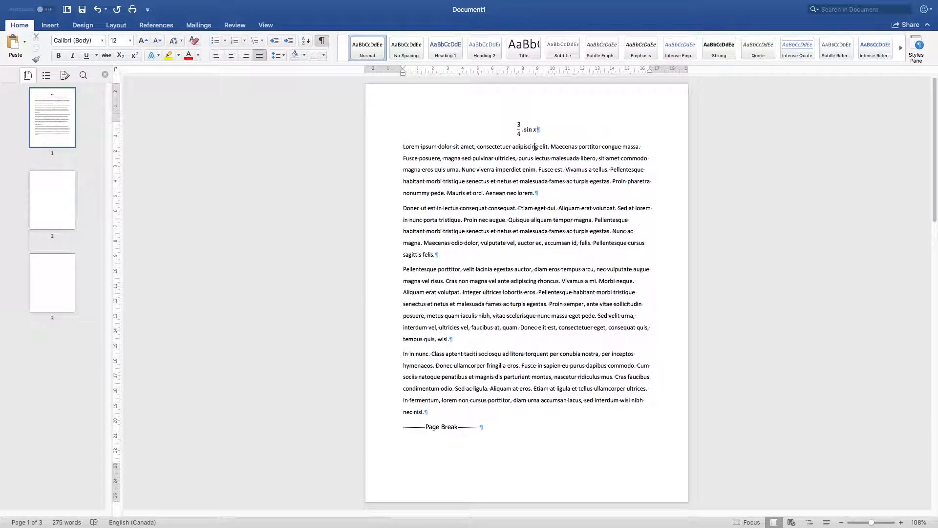
Step: Try left and right alignment on the equation, and centre it again
{"action": "left_click_drag", "start_coordinate": [557, 134], "coordinate": [491, 123]}
{"action": "left_click", "coordinate": [232, 55]}
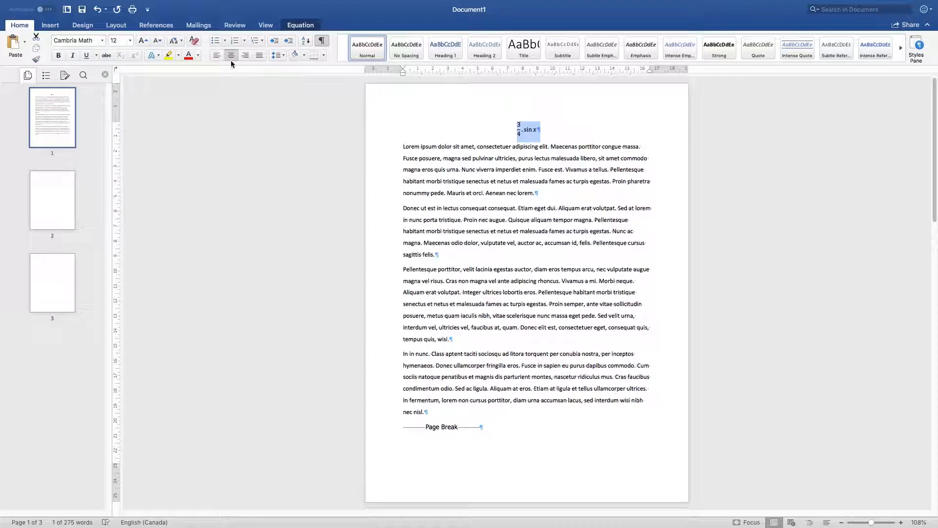
{"action": "left_click", "coordinate": [216, 55]}
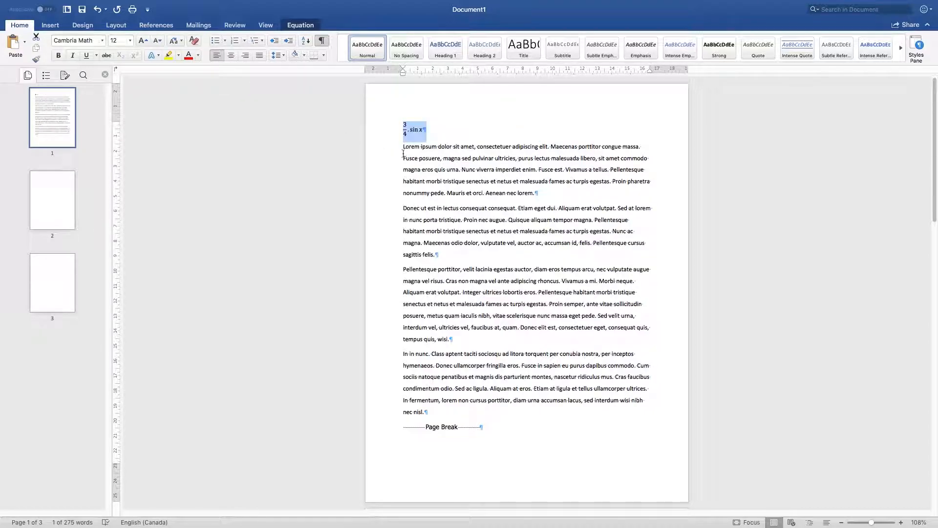
{"action": "left_click", "coordinate": [406, 130]}
{"action": "left_click", "coordinate": [440, 132]}
{"action": "left_click", "coordinate": [402, 129]}
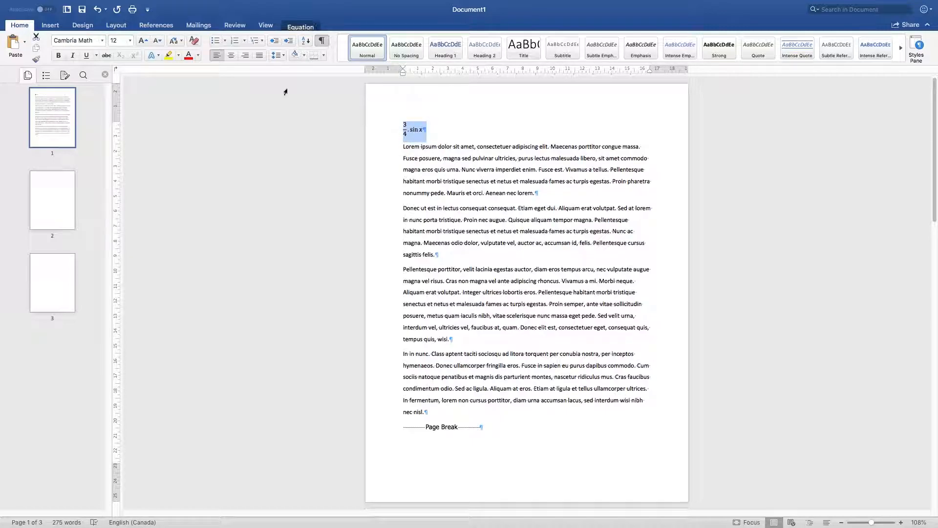
{"action": "left_click", "coordinate": [233, 56]}
{"action": "left_click", "coordinate": [245, 58]}
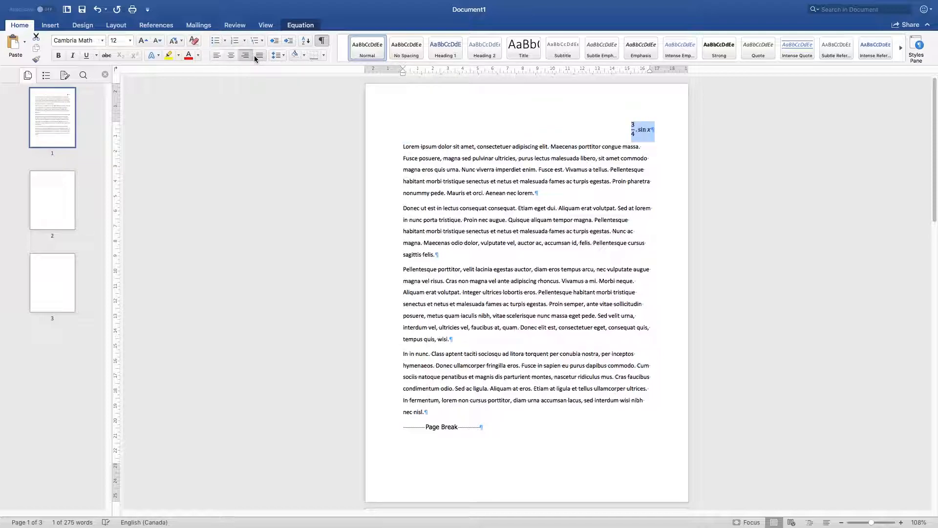
{"action": "left_click", "coordinate": [233, 56]}
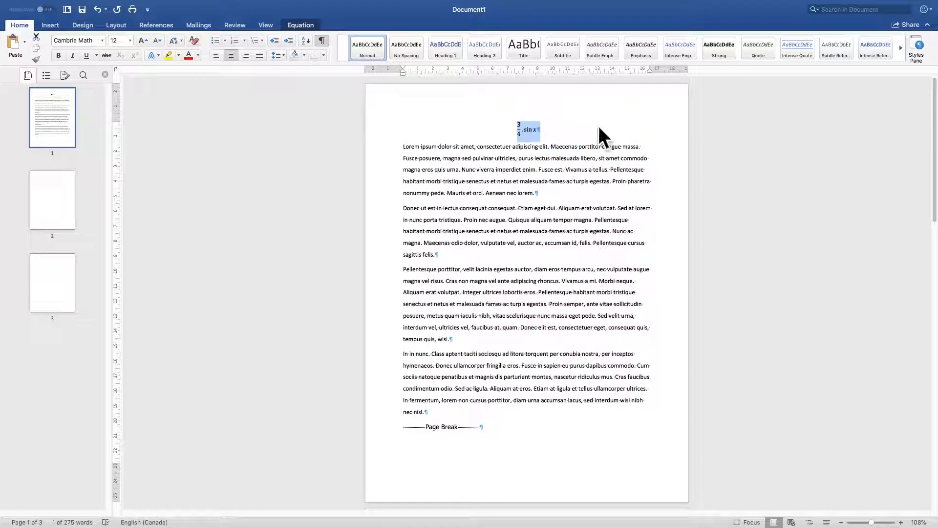
Step: Add the number (1) on the same line after the equation, and centre the whole line
{"action": "left_click", "coordinate": [580, 123]}
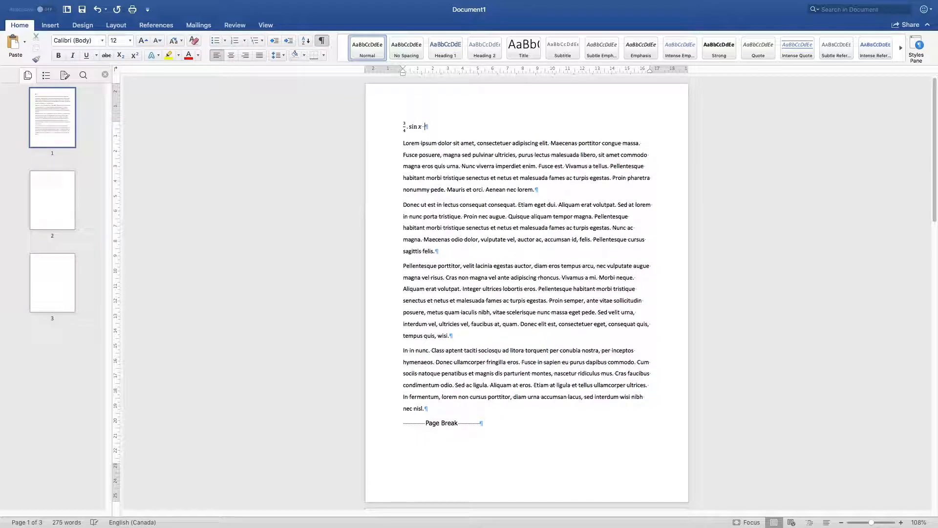
{"action": "type", "text": "(10"}
{"action": "type", "text": ")"}
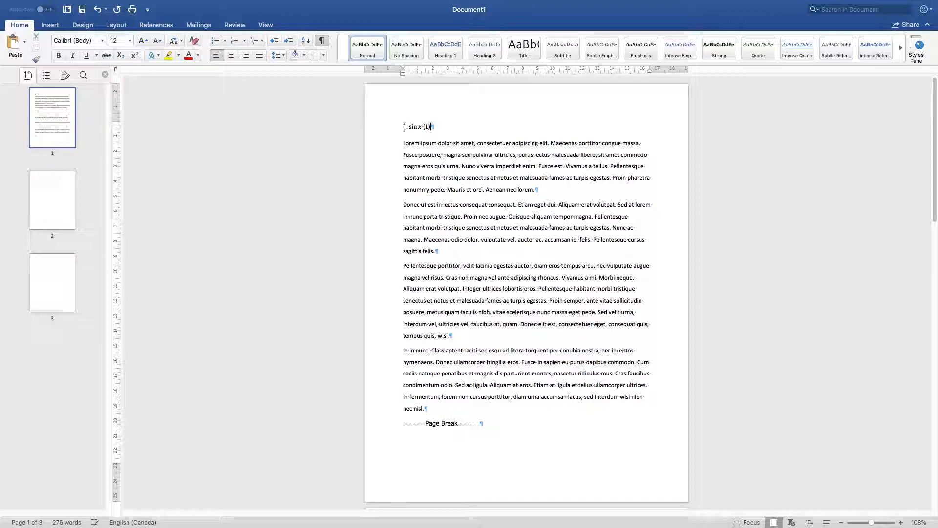
{"action": "key", "text": "Left"}
{"action": "key", "text": "Left"}
{"action": "key", "text": "Left"}
{"action": "key", "text": "shift+End"}
{"action": "key", "text": "Left"}
{"action": "key", "text": "shift+Left"}
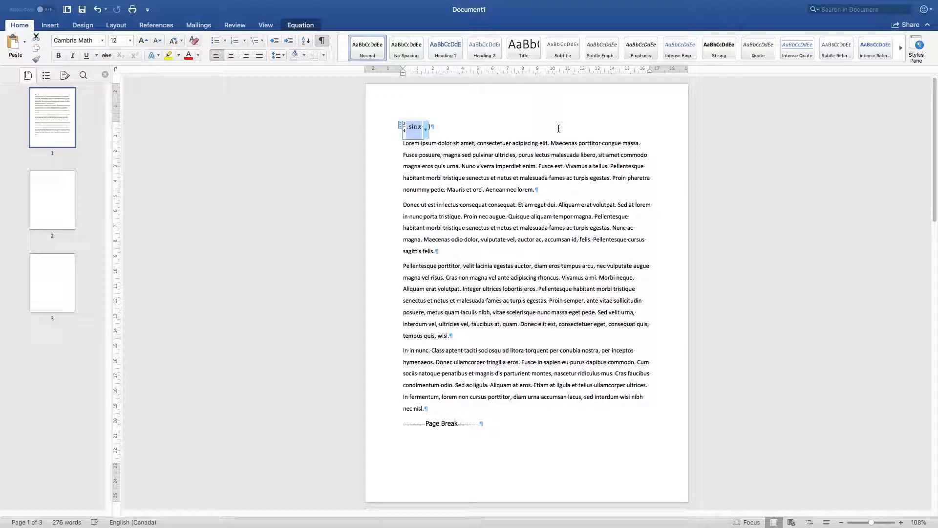
{"action": "left_click", "coordinate": [559, 129]}
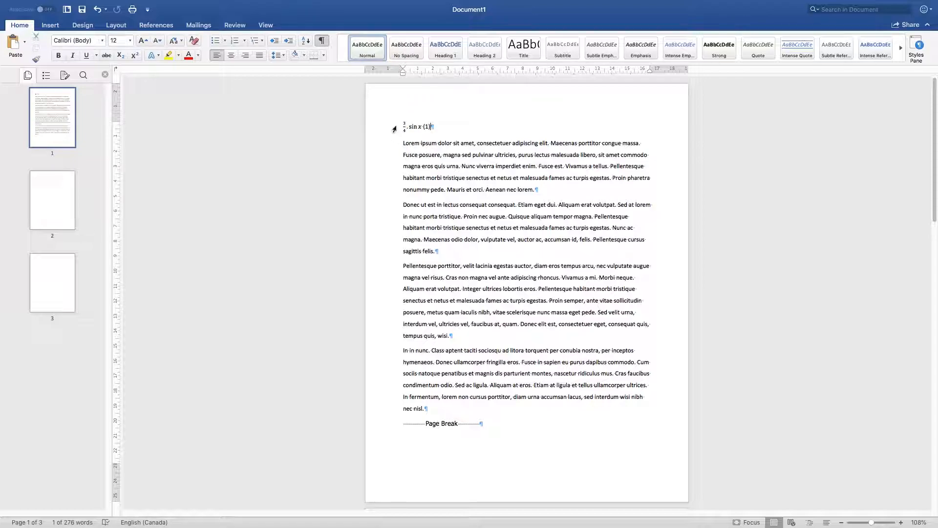
{"action": "left_click", "coordinate": [393, 128]}
{"action": "left_click", "coordinate": [233, 55]}
Step: Try separating the number from the equation with repeated tabs, and undo the tabs
{"action": "left_click", "coordinate": [534, 129]}
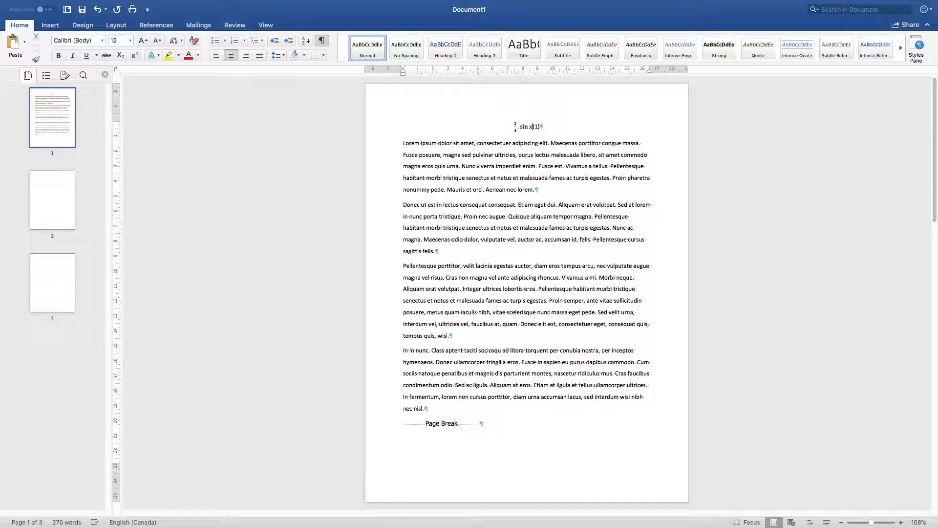
{"action": "key", "text": "Tab"}
{"action": "key", "text": "Tab"}
{"action": "key", "text": "Tab"}
{"action": "key", "text": "Tab"}
{"action": "key", "text": "Tab"}
{"action": "key", "text": "Tab"}
{"action": "key", "text": "Tab"}
{"action": "key", "text": "Tab"}
{"action": "key", "text": "Tab"}
{"action": "key", "text": "Tab"}
{"action": "key", "text": "super+z"}
{"action": "key", "text": "super+z"}
{"action": "key", "text": "super+z"}
{"action": "key", "text": "super+z"}
{"action": "key", "text": "super+z"}
{"action": "key", "text": "super+z"}
{"action": "key", "text": "super+z"}
{"action": "key", "text": "super+z"}
{"action": "key", "text": "super+z"}
{"action": "key", "text": "super+z"}
{"action": "key", "text": "super+y"}
{"action": "key", "text": "super+y"}
{"action": "key", "text": "super+y"}
{"action": "key", "text": "super+y"}
{"action": "key", "text": "super+y"}
{"action": "key", "text": "super+y"}
{"action": "key", "text": "super+y"}
{"action": "key", "text": "super+y"}
{"action": "key", "text": "super+y"}
{"action": "key", "text": "super+y"}
{"action": "key", "text": "Tab"}
{"action": "key", "text": "Tab"}
{"action": "key", "text": "Tab"}
{"action": "key", "text": "super+z"}
{"action": "key", "text": "super+z"}
{"action": "key", "text": "super+z"}
{"action": "key", "text": "super+z"}
{"action": "key", "text": "super+z"}
{"action": "key", "text": "super+z"}
{"action": "key", "text": "super+z"}
{"action": "key", "text": "super+z"}
{"action": "key", "text": "super+z"}
{"action": "key", "text": "super+z"}
{"action": "key", "text": "super+z"}
Step: Add a centred tab stop at 8.25 cm to the equation line and a tab between the equation and its number
{"action": "left_click", "coordinate": [509, 129]}
{"action": "left_click", "coordinate": [277, 55]}
{"action": "left_click", "coordinate": [315, 140]}
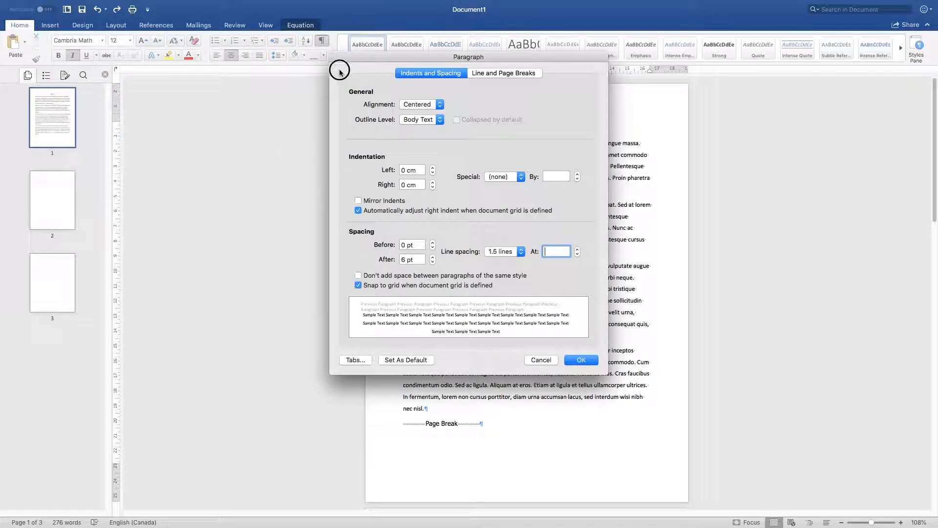
{"action": "left_click", "coordinate": [355, 360]}
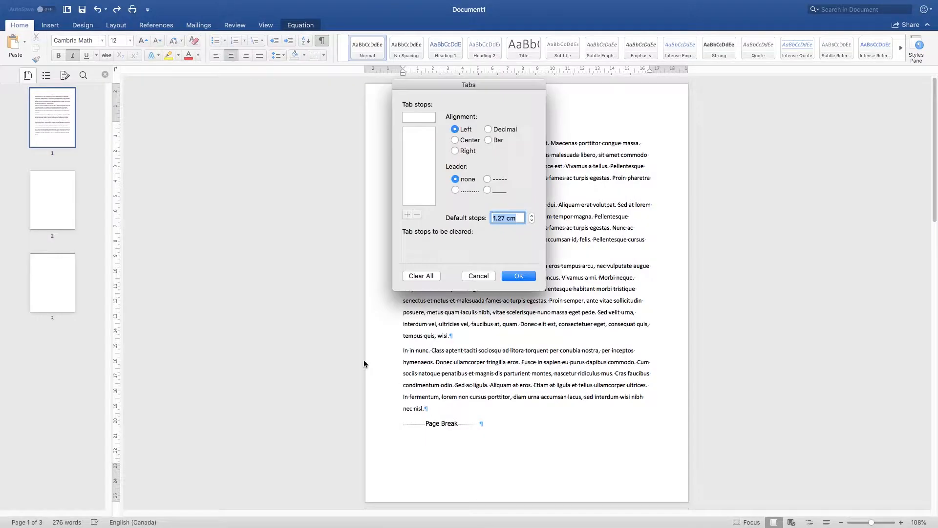
{"action": "left_click_drag", "start_coordinate": [471, 85], "coordinate": [297, 116]}
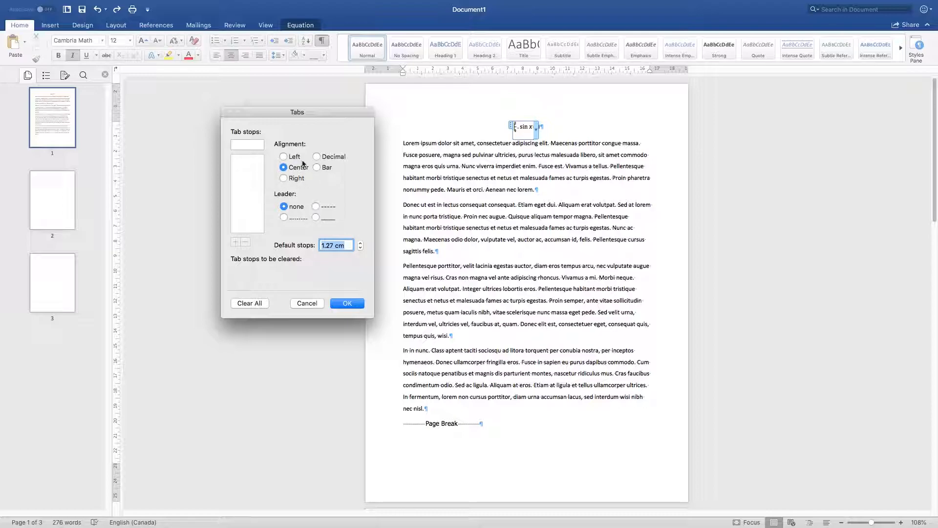
{"action": "key", "text": "Tab"}
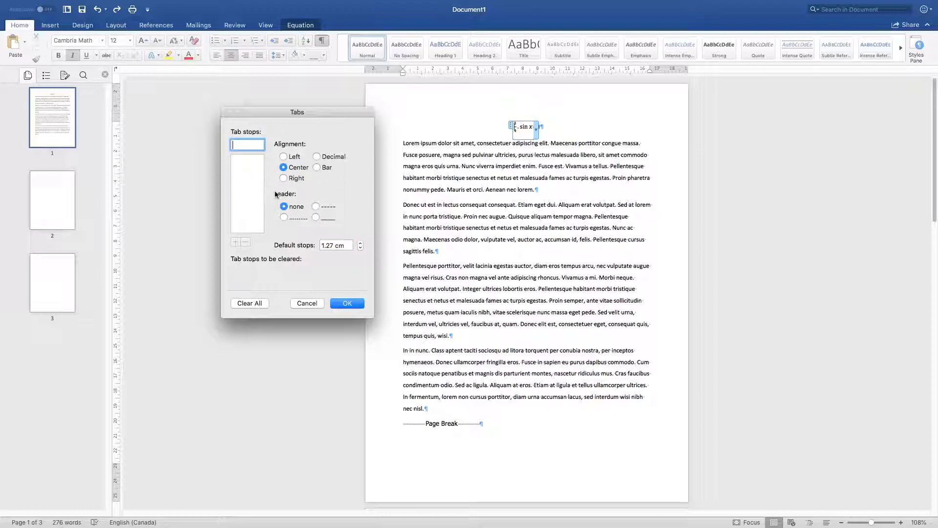
{"action": "type", "text": "8.25"}
{"action": "left_click", "coordinate": [236, 242]}
{"action": "left_click", "coordinate": [351, 304]}
{"action": "type", "text": "3"}
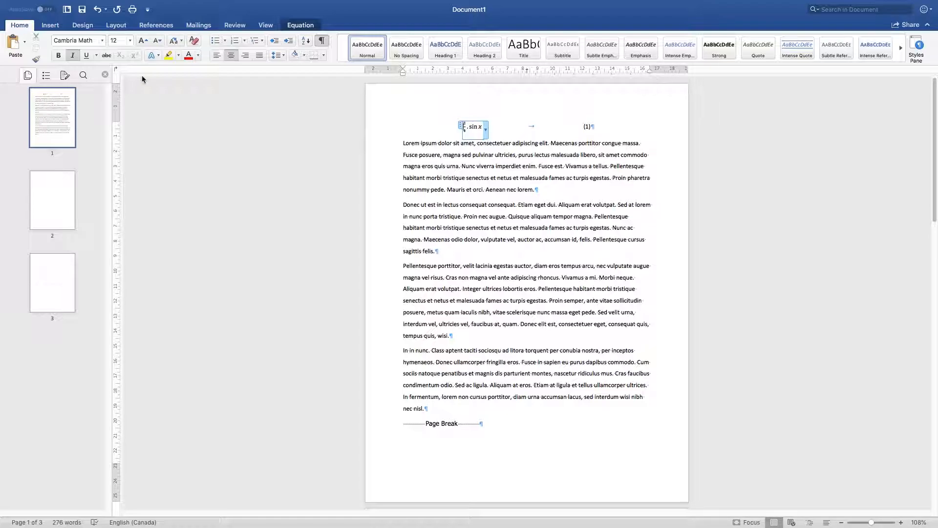
Step: Add a right-aligned tab stop at 16.5 cm to the equation line
{"action": "left_click", "coordinate": [283, 55]}
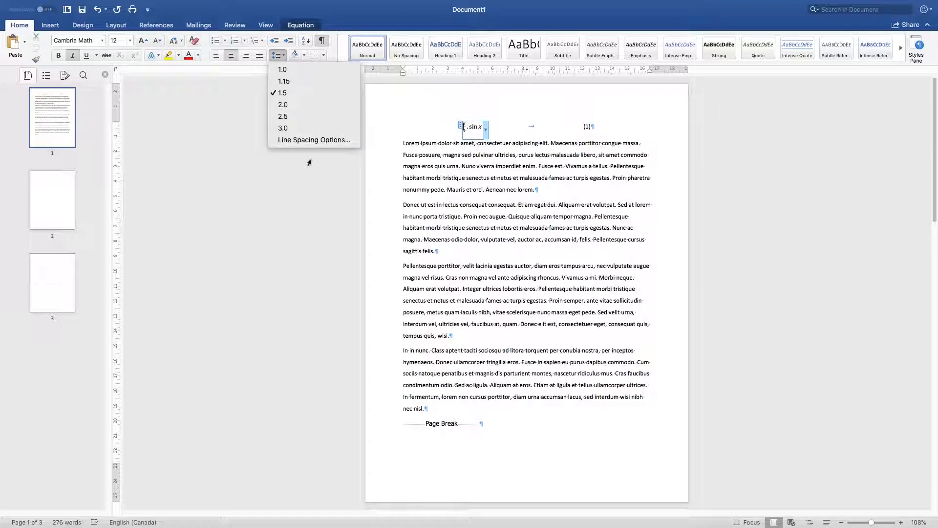
{"action": "left_click", "coordinate": [304, 143]}
{"action": "left_click", "coordinate": [357, 360]}
{"action": "left_click", "coordinate": [424, 117]}
{"action": "left_click_drag", "start_coordinate": [424, 117], "coordinate": [403, 117]}
{"action": "type", "text": "16.5"}
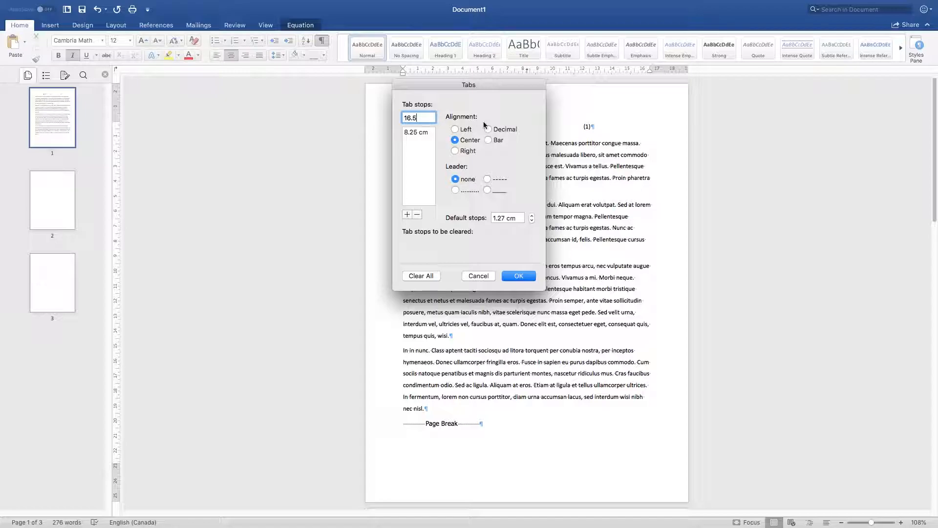
{"action": "left_click", "coordinate": [467, 152]}
{"action": "left_click", "coordinate": [518, 278]}
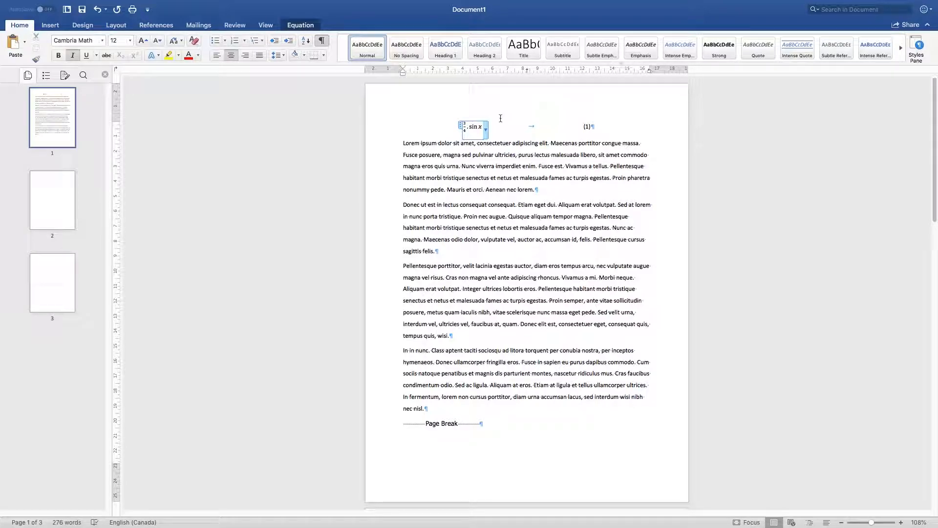
Step: Remove the tab between the equation and its number, and align the line left
{"action": "left_click", "coordinate": [461, 151]}
{"action": "key", "text": "Right"}
{"action": "left_click", "coordinate": [445, 131]}
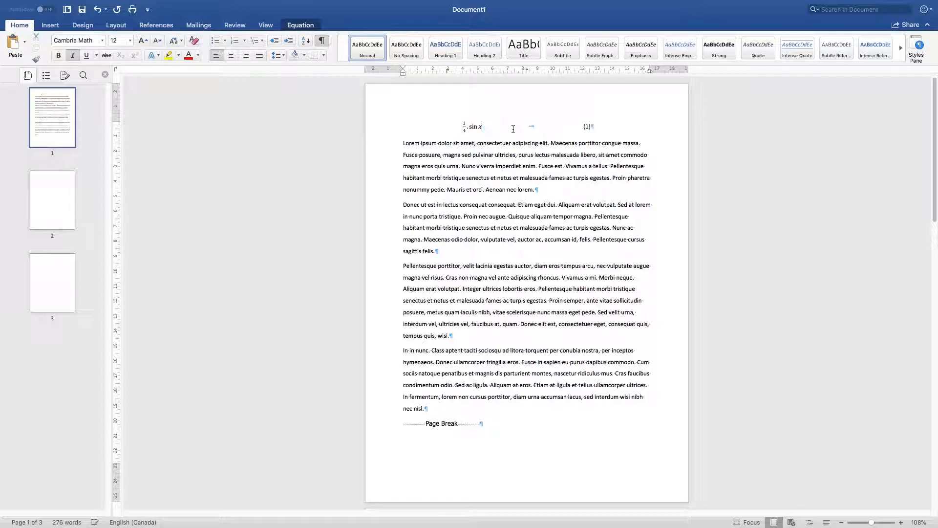
{"action": "left_click", "coordinate": [547, 128]}
{"action": "left_click", "coordinate": [578, 126]}
{"action": "left_click", "coordinate": [482, 126]}
{"action": "left_click_drag", "start_coordinate": [603, 137], "coordinate": [457, 126]}
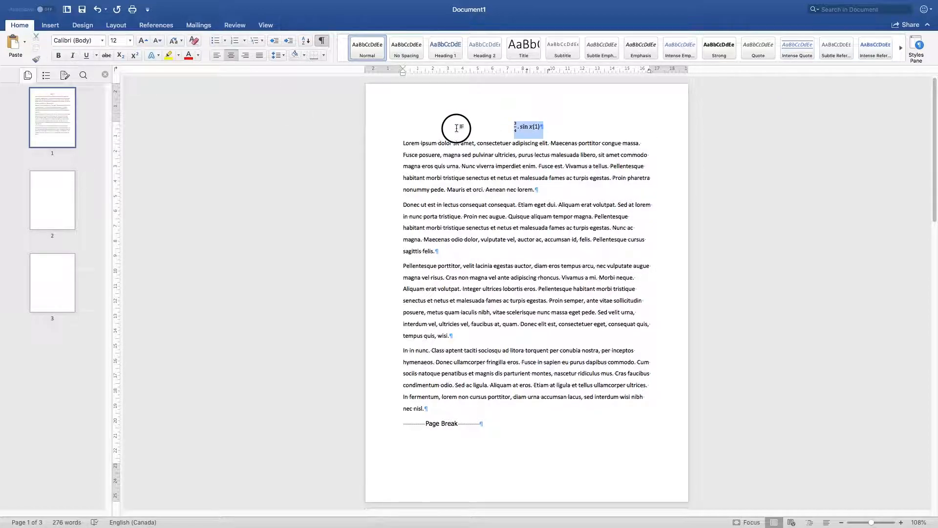
{"action": "left_click", "coordinate": [216, 56]}
{"action": "left_click", "coordinate": [396, 156]}
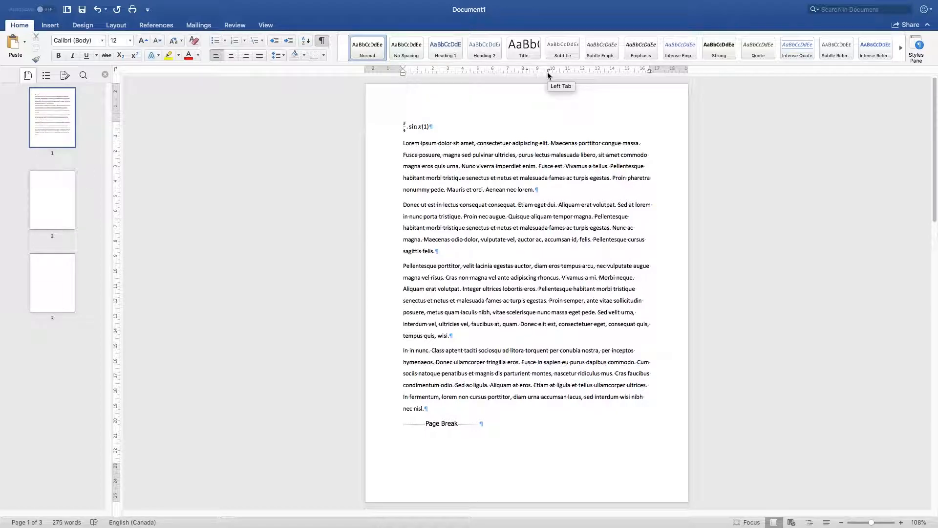
Step: Remove the 9.64 cm left tab stop from the equation line
{"action": "left_click", "coordinate": [277, 55]}
{"action": "left_click", "coordinate": [305, 142]}
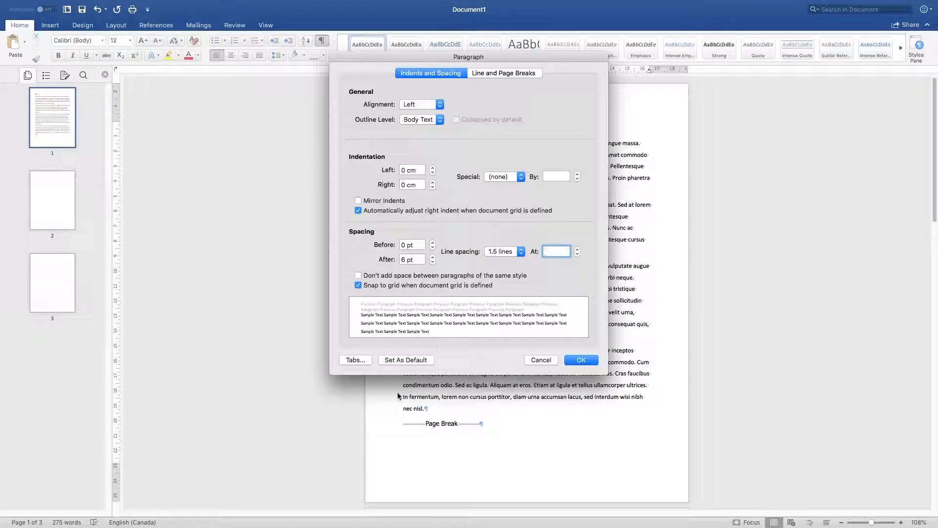
{"action": "left_click", "coordinate": [356, 360]}
{"action": "left_click", "coordinate": [416, 143]}
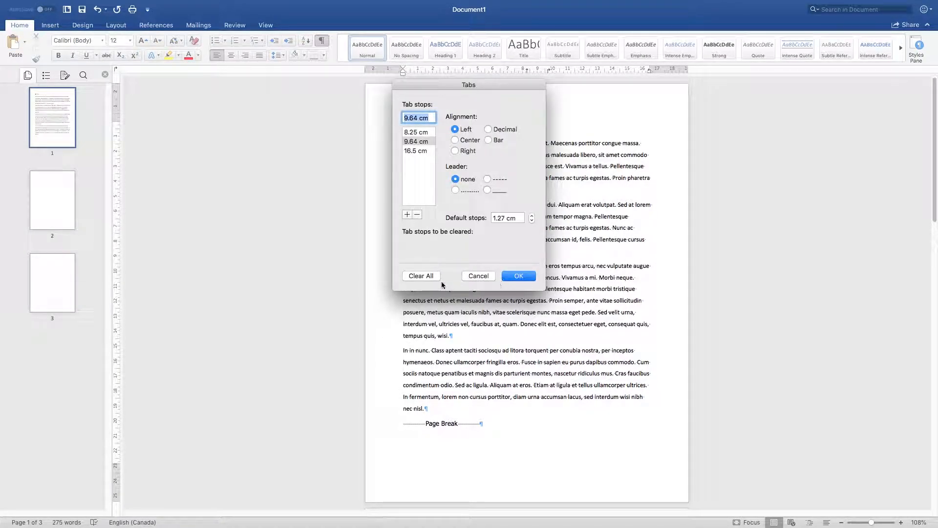
{"action": "left_click", "coordinate": [417, 214]}
{"action": "left_click", "coordinate": [525, 277]}
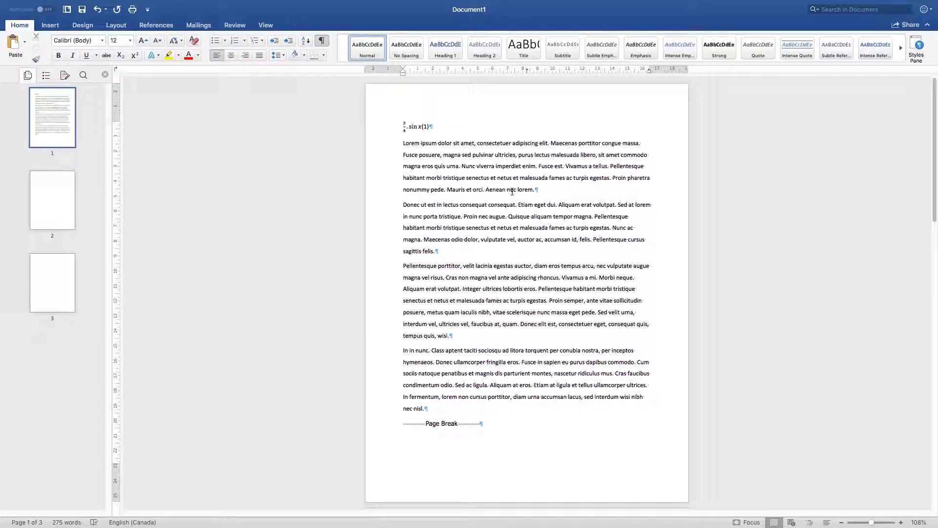
Step: Insert a tab before the equation and another between the equation and its number (1)
{"action": "key", "text": "Tab"}
{"action": "left_click", "coordinate": [534, 128]}
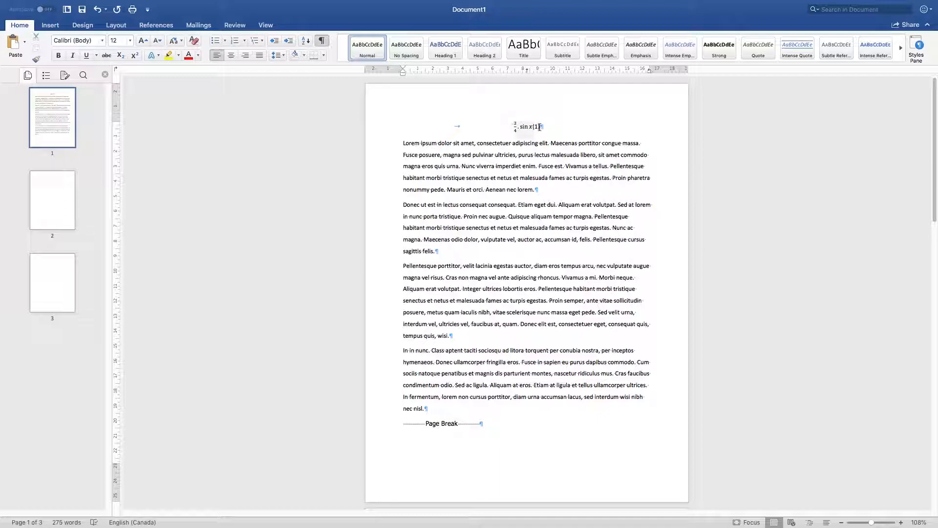
{"action": "key", "text": "Tab"}
{"action": "left_click", "coordinate": [597, 178]}
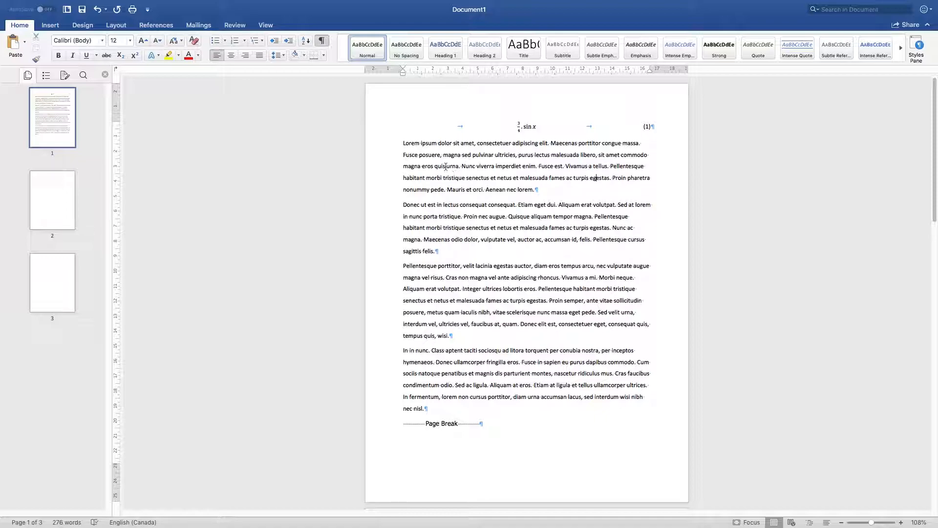
Step: Split "Lorem" off the first body paragraph onto its own line and apply the Heading 1 style to it
{"action": "double_click", "coordinate": [423, 145]}
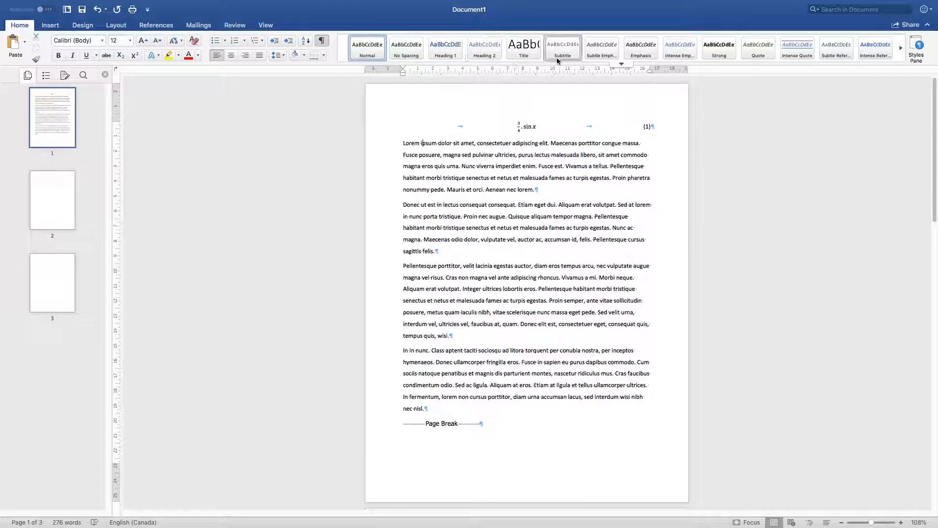
{"action": "left_click_drag", "start_coordinate": [405, 144], "coordinate": [422, 143]}
{"action": "left_click", "coordinate": [422, 144]}
{"action": "key", "text": "BackSpace"}
{"action": "key", "text": "Return"}
{"action": "left_click", "coordinate": [413, 144]}
{"action": "double_click", "coordinate": [413, 143]}
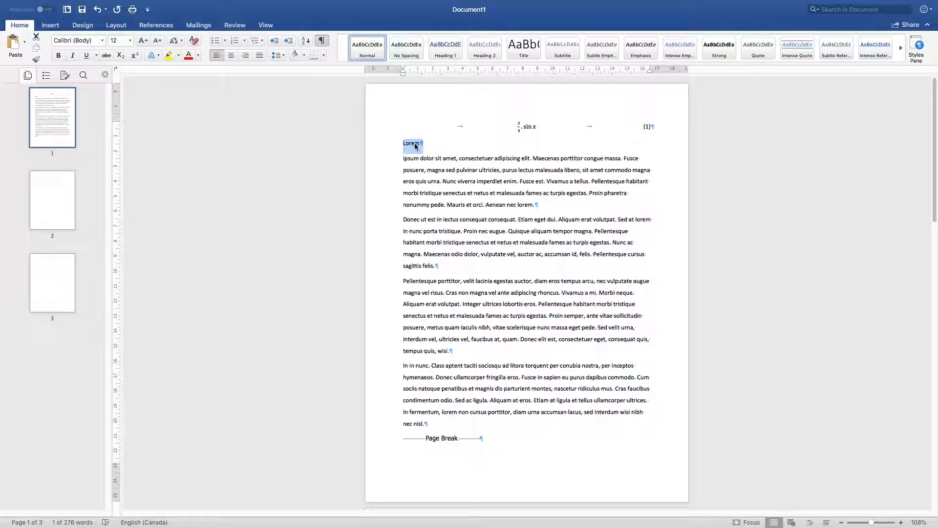
{"action": "left_click", "coordinate": [444, 56]}
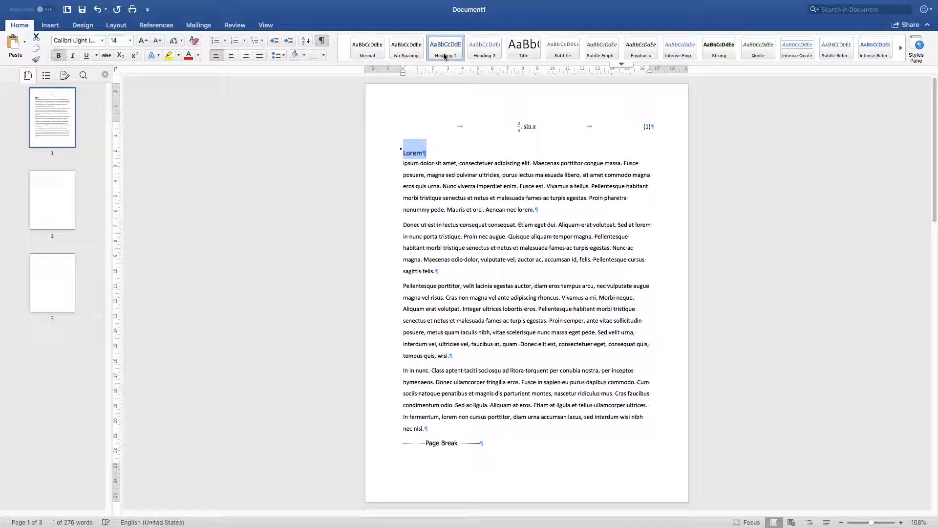
{"action": "left_click", "coordinate": [427, 213]}
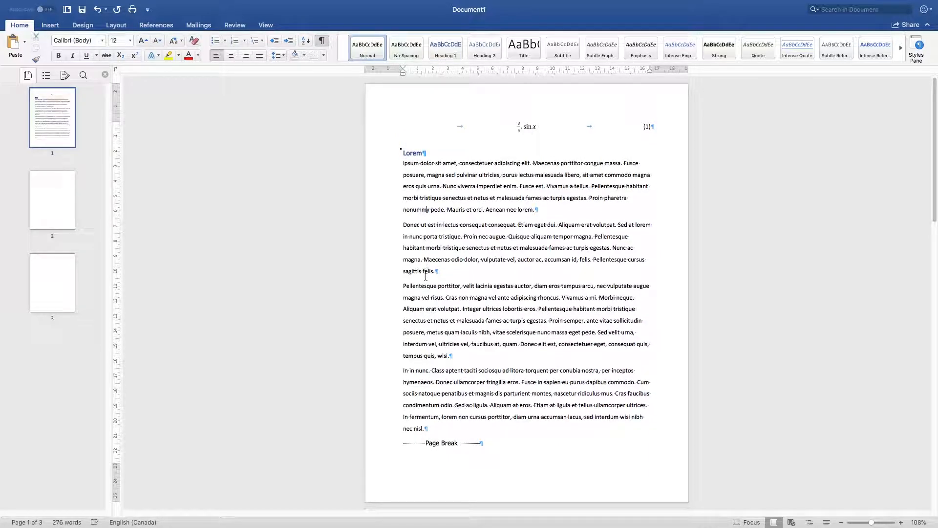
Step: Apply Heading 1 to "Pellentesque" at the start of the third body paragraph and break it onto its own line
{"action": "left_click_drag", "start_coordinate": [439, 288], "coordinate": [408, 287]}
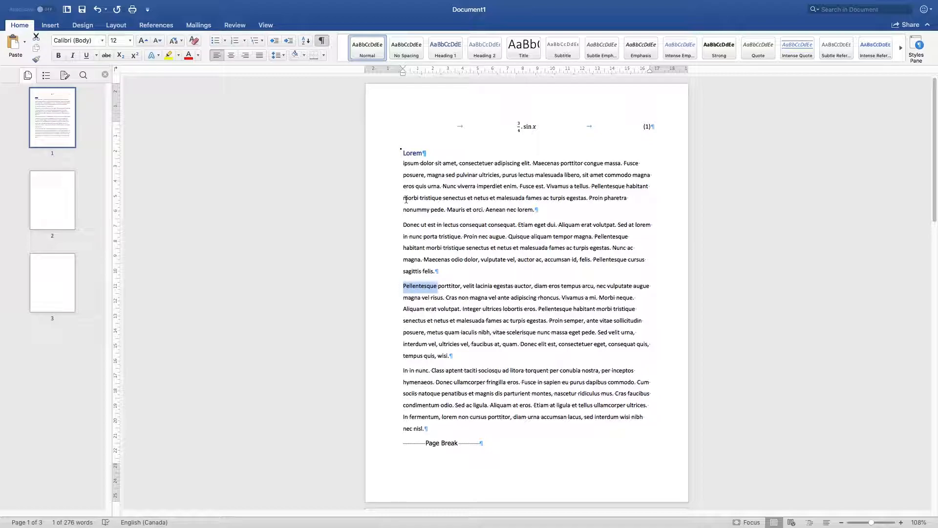
{"action": "left_click", "coordinate": [445, 52]}
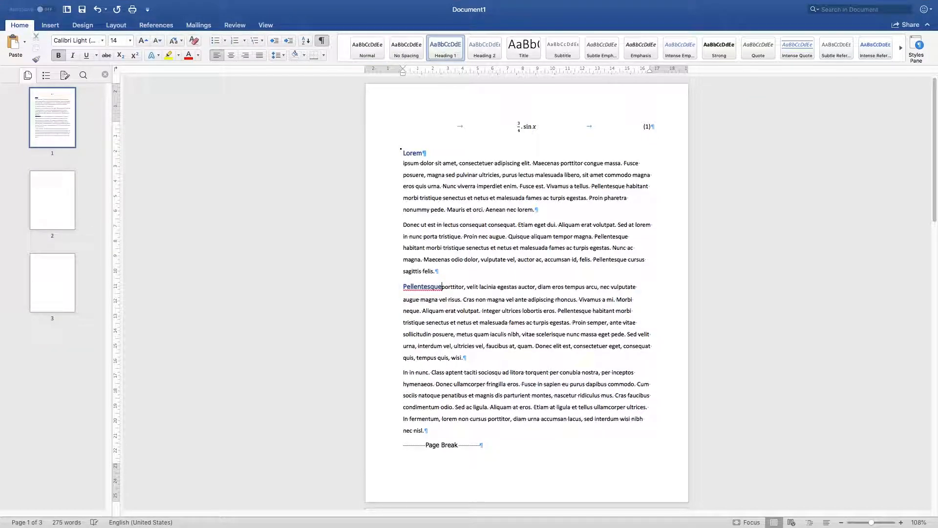
{"action": "key", "text": "Return"}
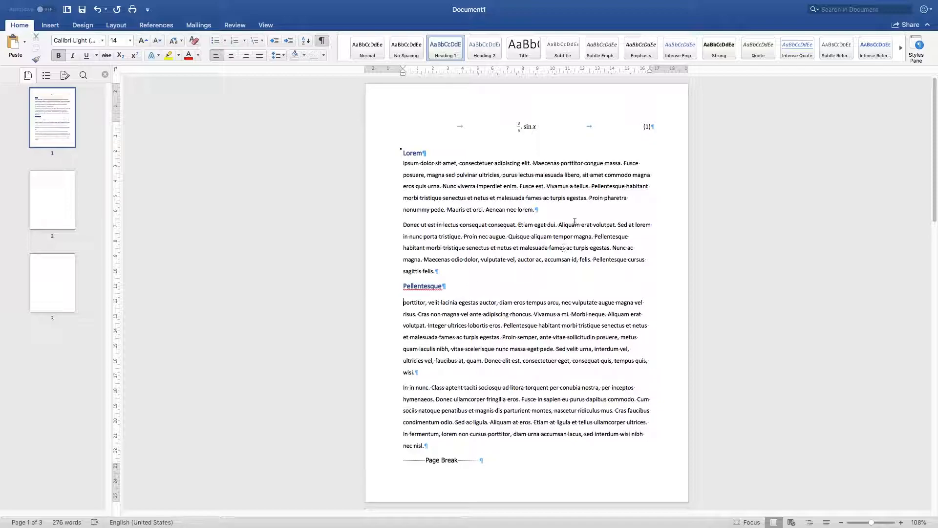
{"action": "left_click_drag", "start_coordinate": [470, 286], "coordinate": [396, 152]}
{"action": "left_click", "coordinate": [504, 268]}
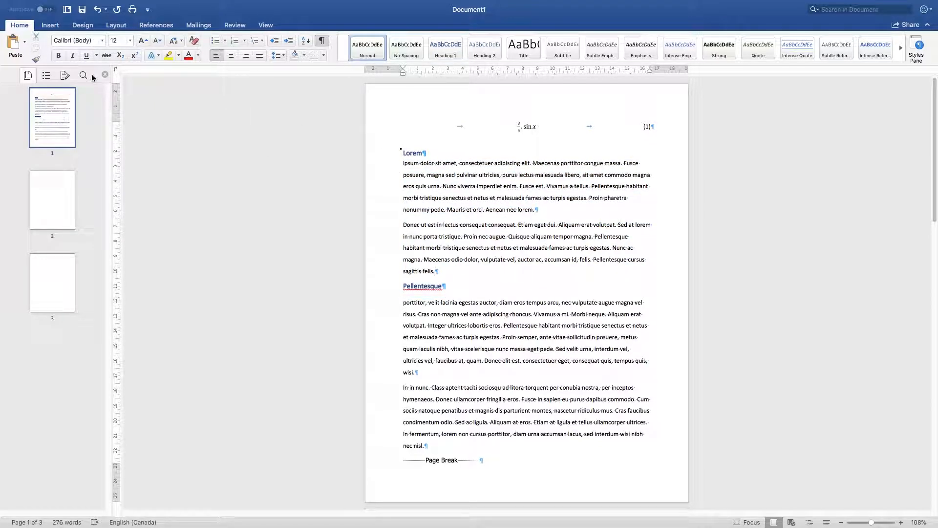
Step: Toggle the Navigation Pane off and on, and switch it from page thumbnails to the document's heading list
{"action": "left_click", "coordinate": [65, 77]}
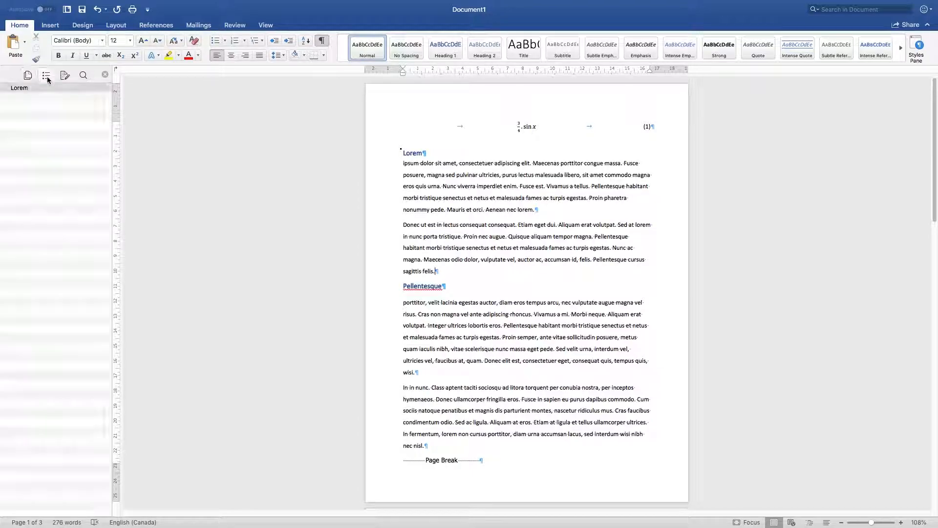
{"action": "left_click", "coordinate": [27, 76]}
{"action": "left_click", "coordinate": [43, 75]}
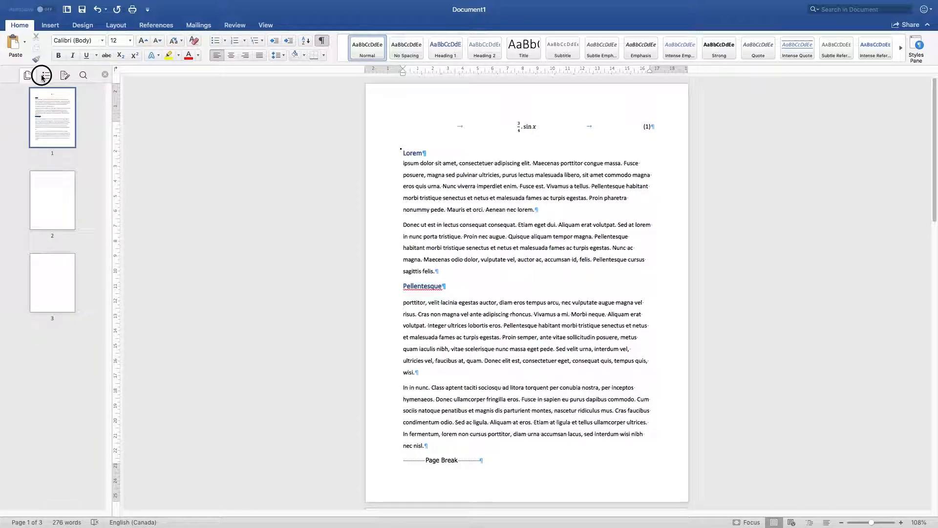
{"action": "left_click", "coordinate": [31, 77]}
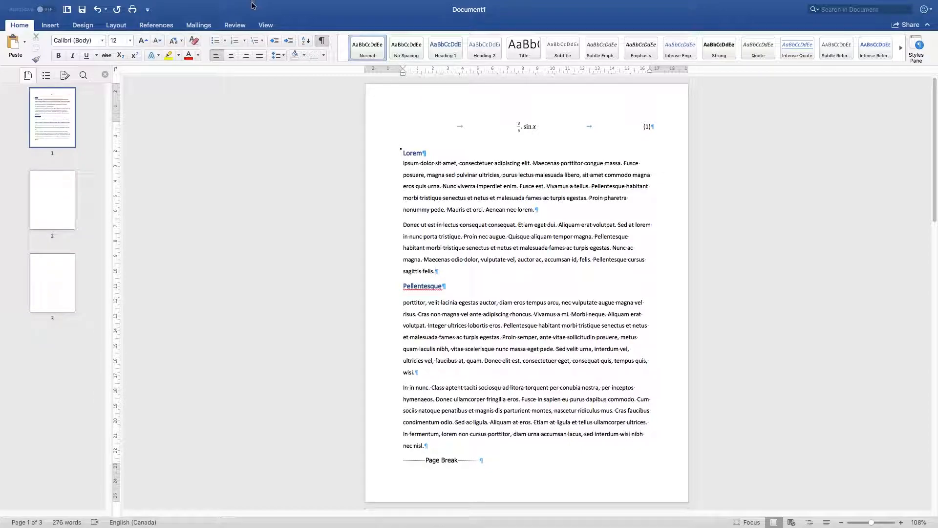
{"action": "left_click", "coordinate": [266, 26]}
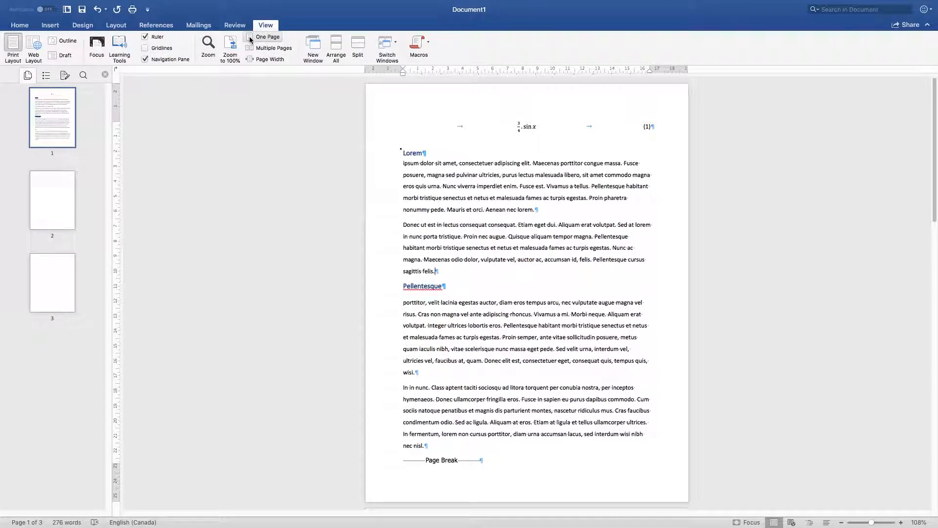
{"action": "left_click", "coordinate": [156, 60]}
{"action": "left_click", "coordinate": [156, 60]}
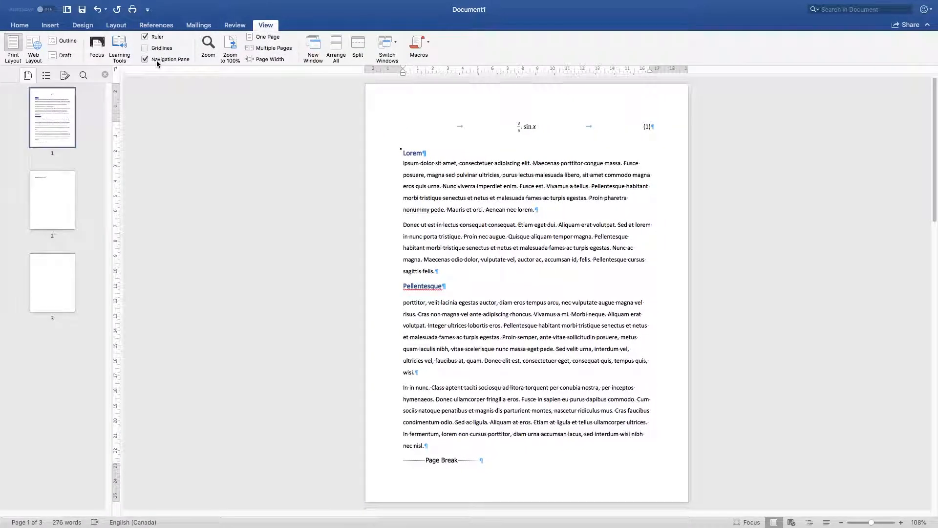
{"action": "left_click", "coordinate": [46, 76]}
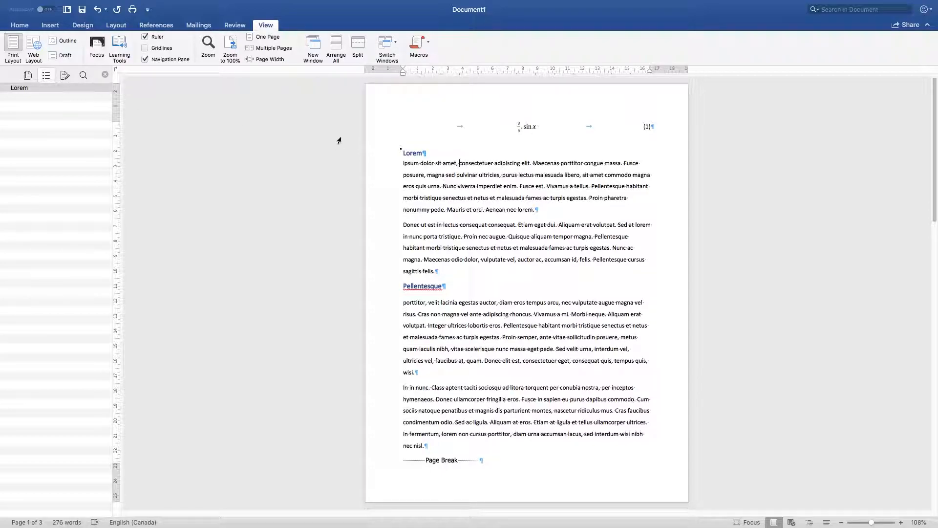
{"action": "key", "text": "super+alt+g"}
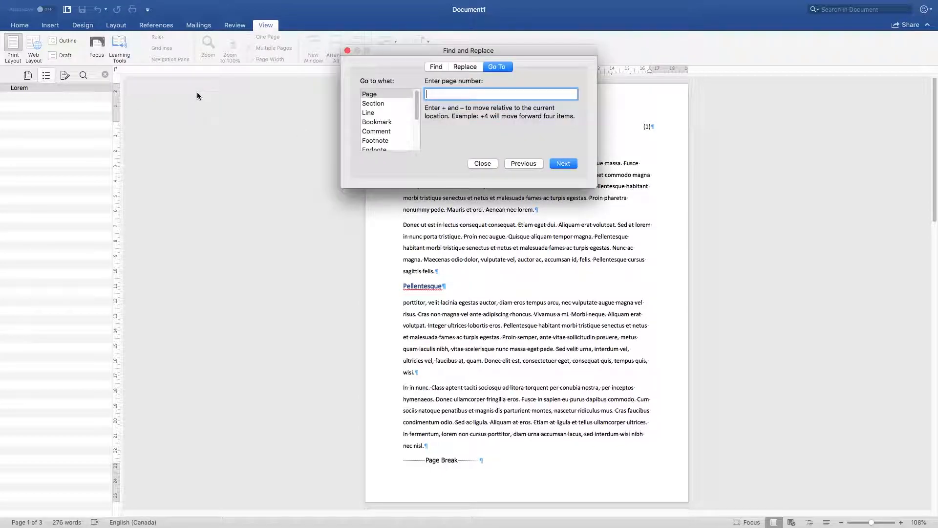
{"action": "left_click", "coordinate": [491, 166]}
{"action": "key", "text": "super+F5"}
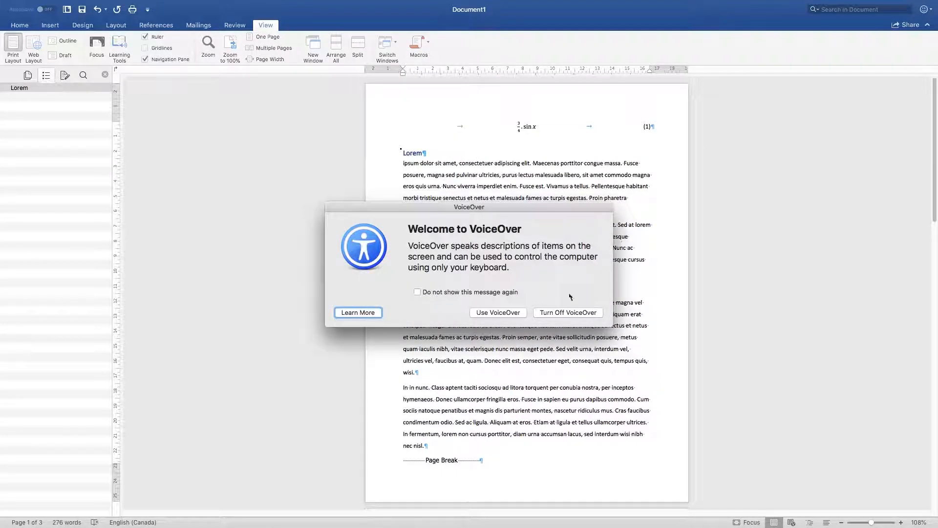
{"action": "key", "text": "super+F5"}
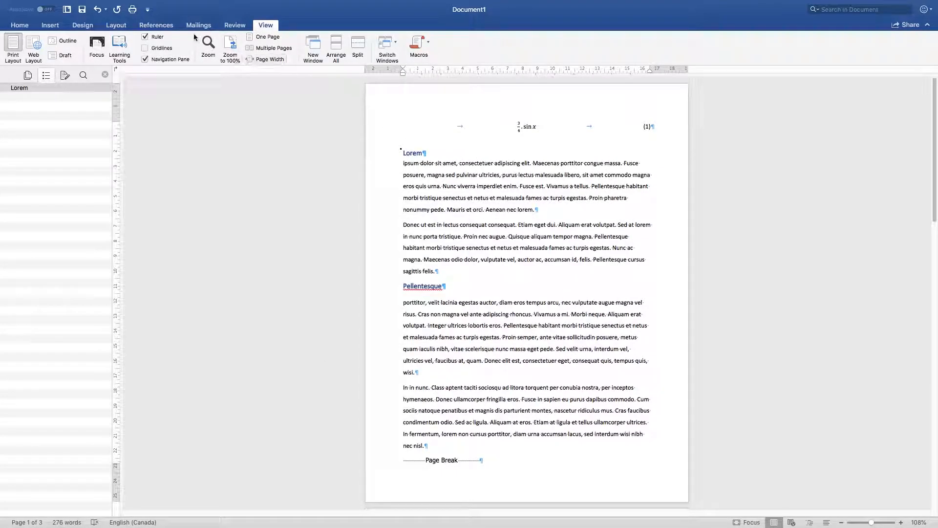
{"action": "left_click", "coordinate": [53, 27]}
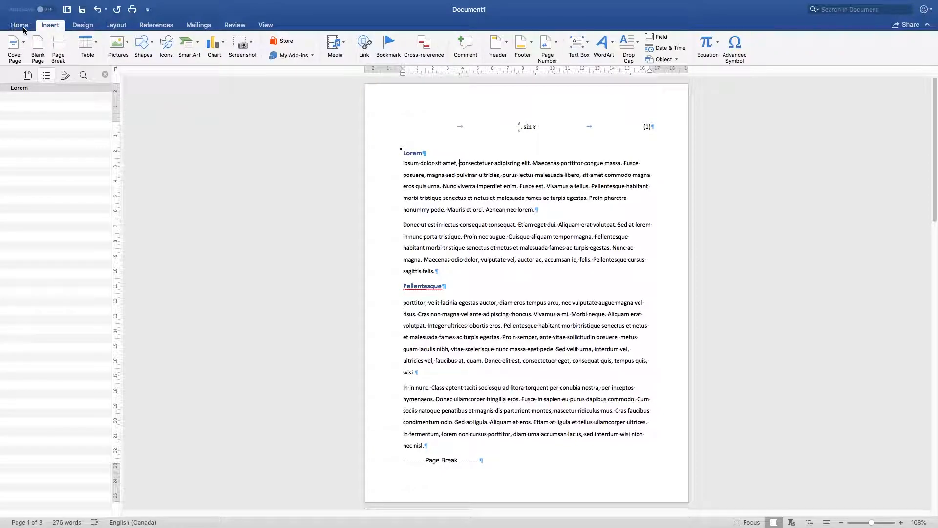
{"action": "left_click", "coordinate": [22, 27]}
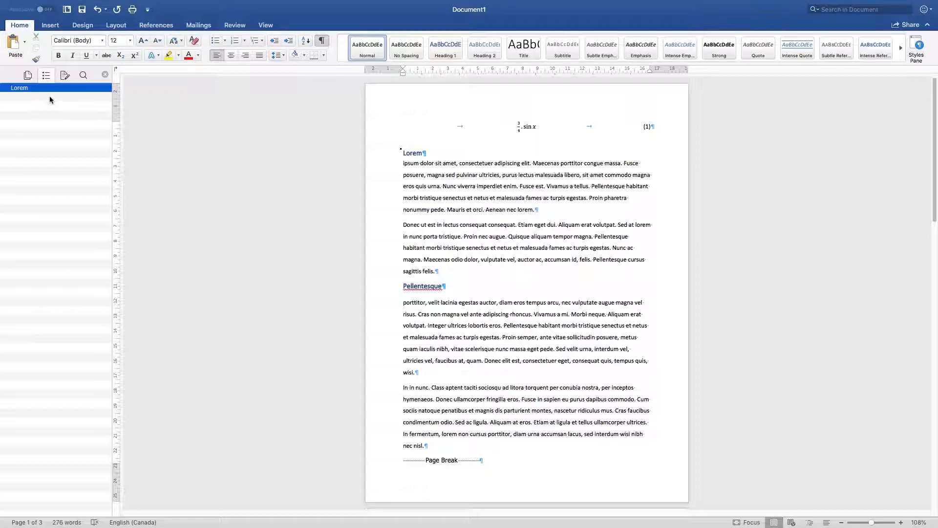
Step: Apply the Heading 1 style to the whole "Pellentesque" line so that it joins the heading list
{"action": "left_click", "coordinate": [38, 88]}
{"action": "left_click_drag", "start_coordinate": [406, 225], "coordinate": [446, 225]}
{"action": "left_click", "coordinate": [446, 46]}
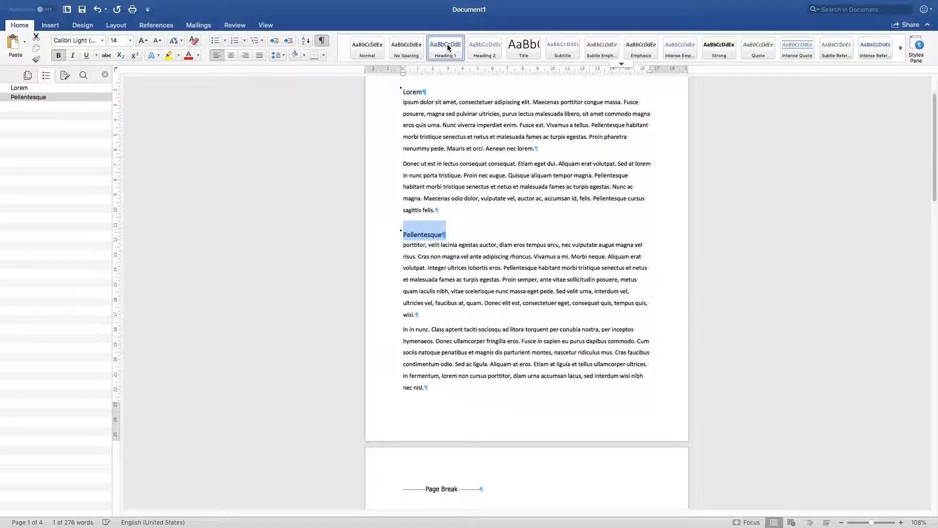
{"action": "scroll", "coordinate": [439, 131], "scroll_direction": "up", "scroll_amount": 2}
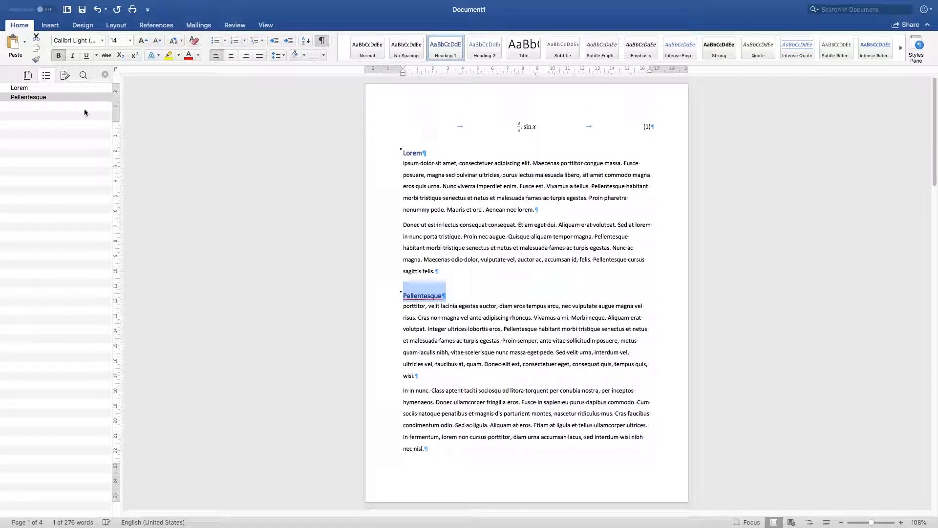
Step: Jump to the Lorem and Pellentesque headings from the heading list, and select each heading line in the text
{"action": "left_click", "coordinate": [16, 88]}
{"action": "left_click", "coordinate": [18, 98]}
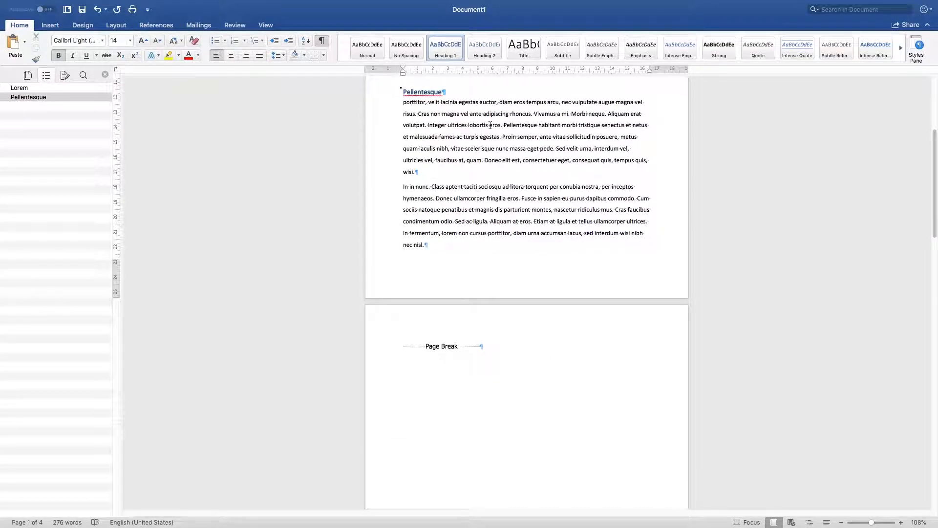
{"action": "scroll", "coordinate": [490, 125], "scroll_direction": "up", "scroll_amount": 6}
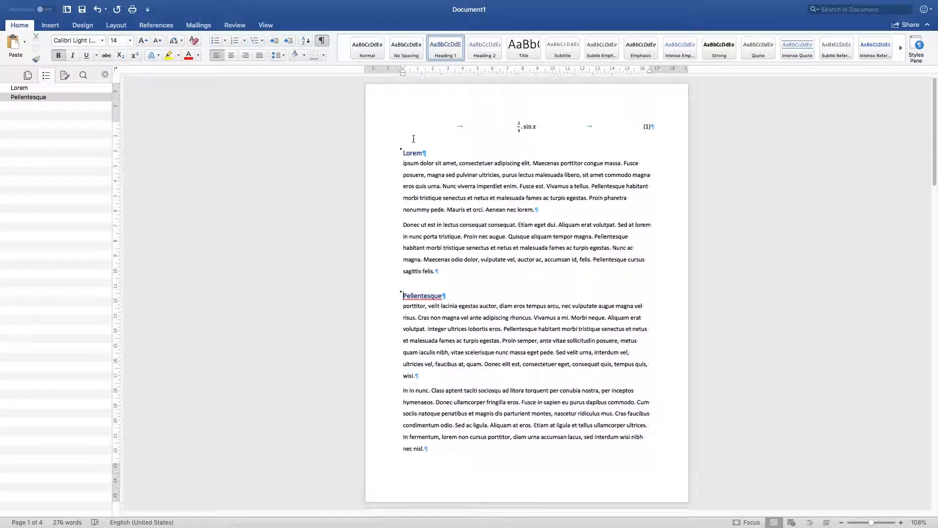
{"action": "triple_click", "coordinate": [417, 296]}
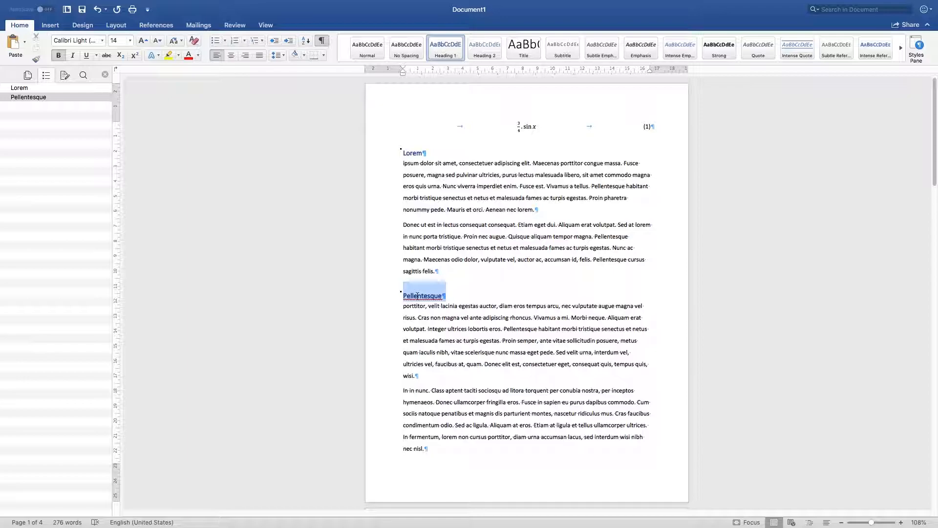
{"action": "triple_click", "coordinate": [413, 154]}
{"action": "triple_click", "coordinate": [423, 296]}
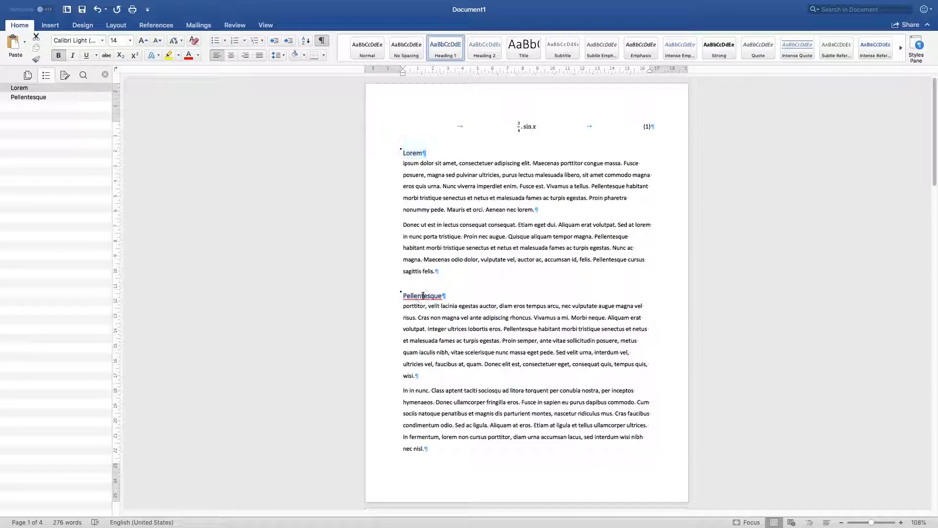
Step: Compare the page thumbnails with the heading list, and jump to the Pellentesque section from further down the document
{"action": "left_click", "coordinate": [27, 75]}
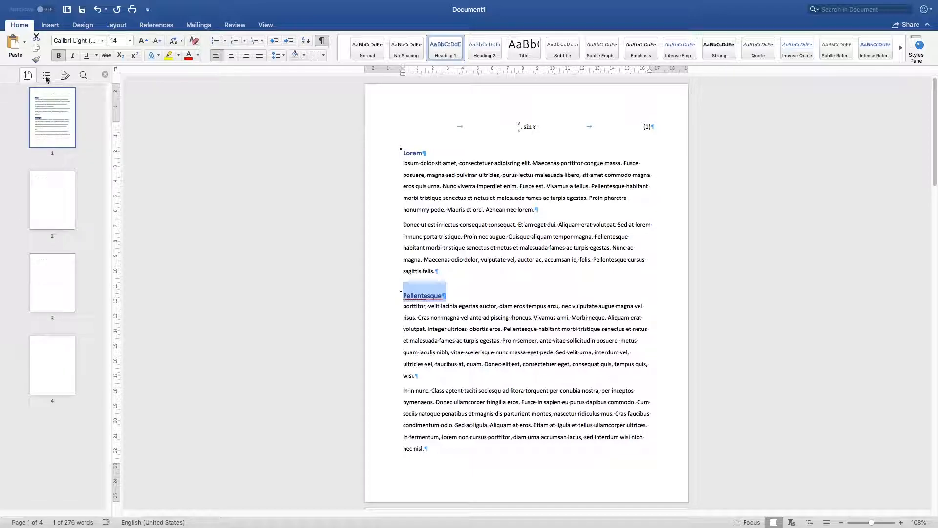
{"action": "left_click", "coordinate": [46, 75]}
{"action": "scroll", "coordinate": [633, 331], "scroll_direction": "down", "scroll_amount": 5}
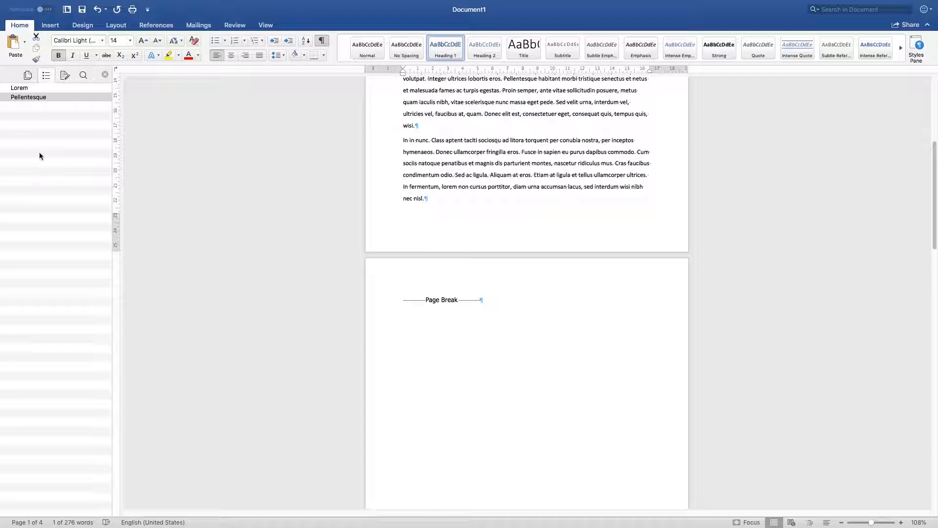
{"action": "left_click", "coordinate": [44, 97]}
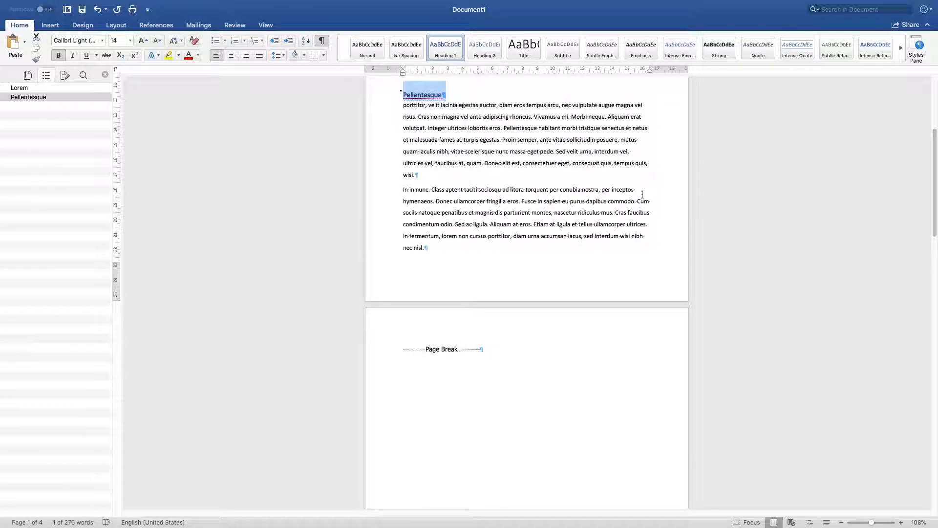
{"action": "left_click", "coordinate": [465, 194]}
Step: Navigate back and forth between the Lorem and Pellentesque sections through the heading list, ending at the Lorem heading
{"action": "scroll", "coordinate": [465, 194], "scroll_direction": "down", "scroll_amount": 5}
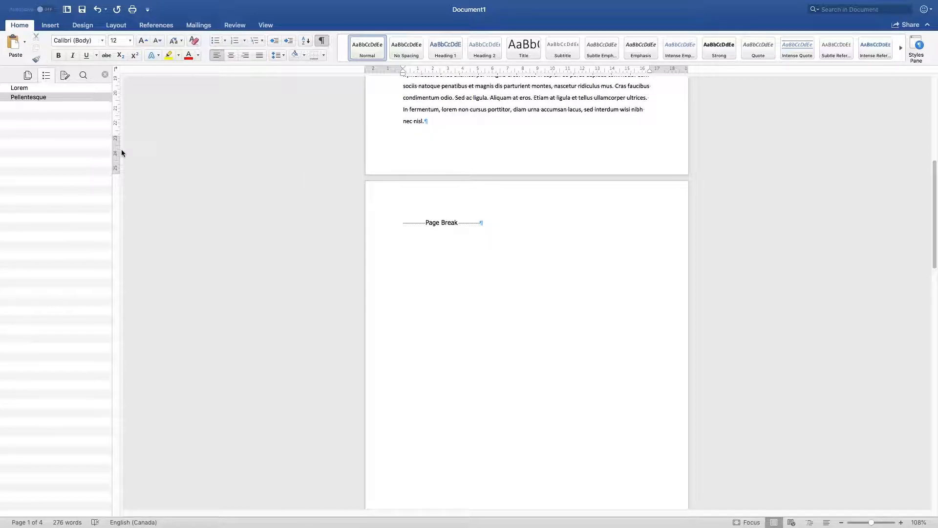
{"action": "scroll", "coordinate": [390, 168], "scroll_direction": "up", "scroll_amount": 1}
{"action": "left_click", "coordinate": [28, 88]}
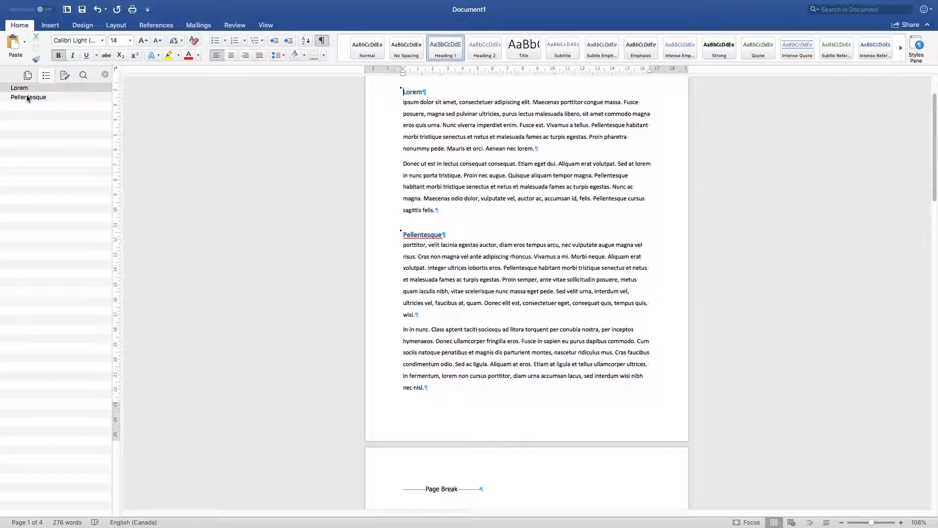
{"action": "left_click", "coordinate": [27, 97]}
{"action": "left_click", "coordinate": [22, 87]}
{"action": "left_click", "coordinate": [27, 98]}
{"action": "scroll", "coordinate": [450, 178], "scroll_direction": "down", "scroll_amount": 10}
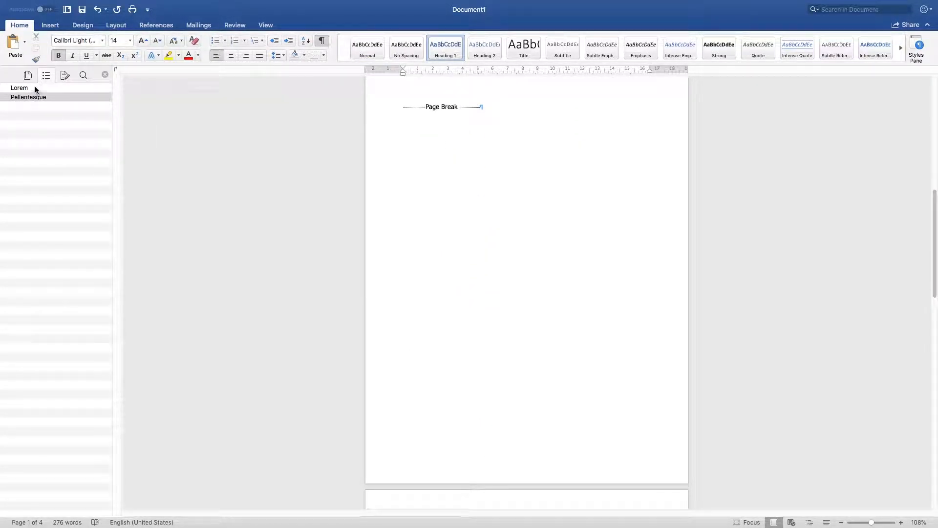
{"action": "left_click", "coordinate": [19, 88]}
{"action": "left_click", "coordinate": [28, 97]}
{"action": "left_click", "coordinate": [19, 88]}
{"action": "scroll", "coordinate": [623, 243], "scroll_direction": "up", "scroll_amount": 3}
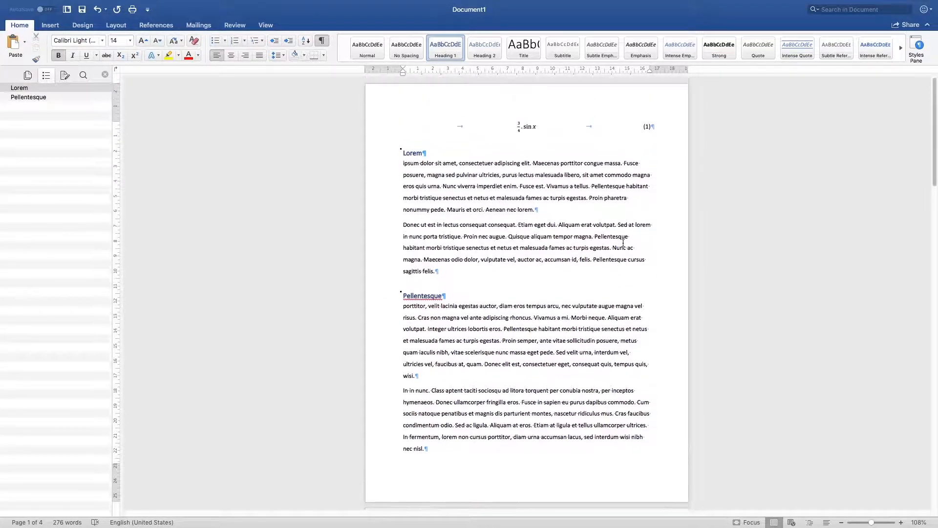